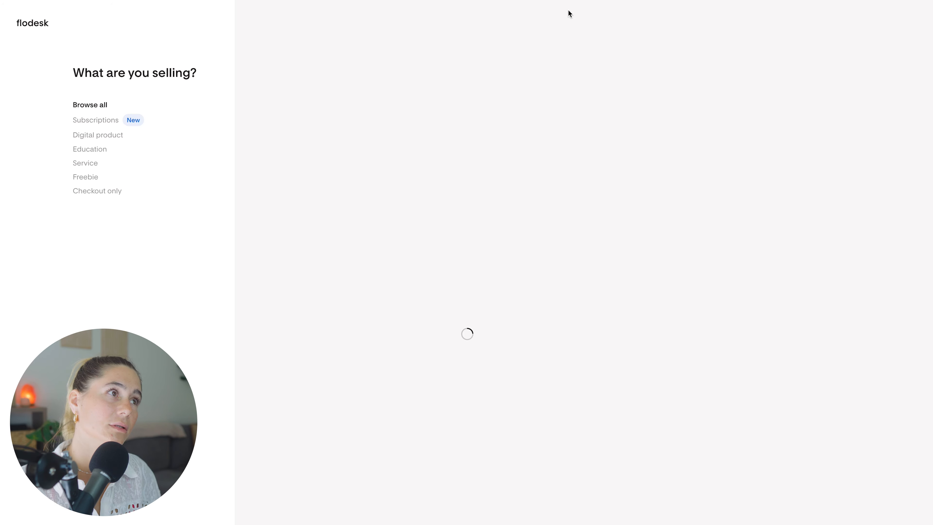
Step: Leave the checkout templates and look over the Audience, Analytics, Workflows and Forms sections of the account
left_click(29, 24)
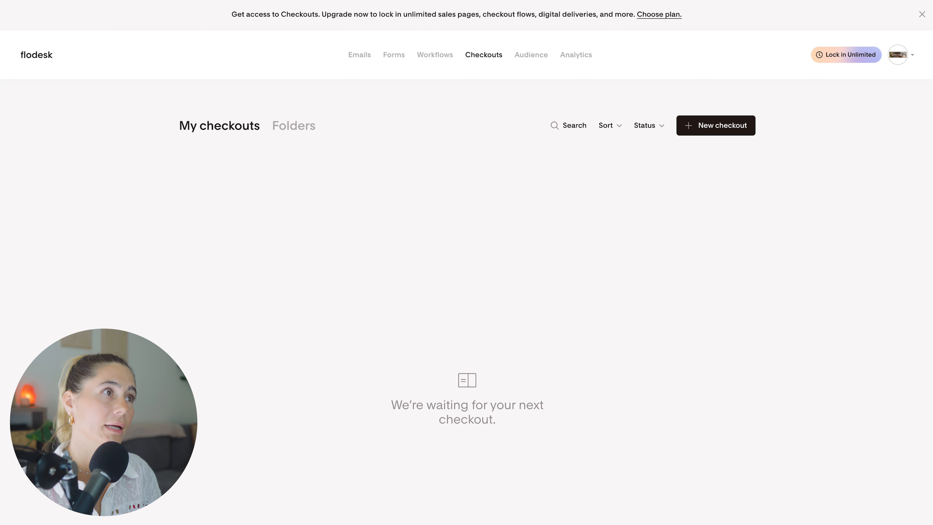
left_click(539, 53)
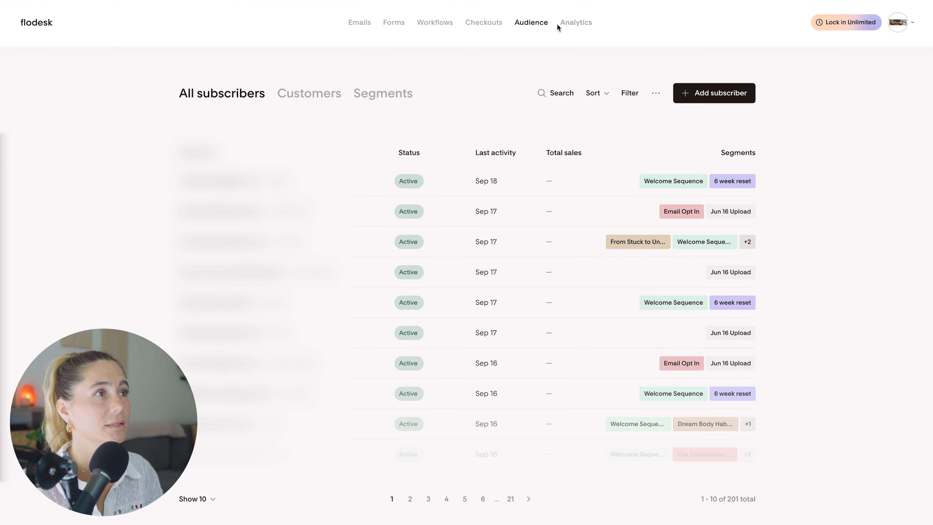
left_click(589, 23)
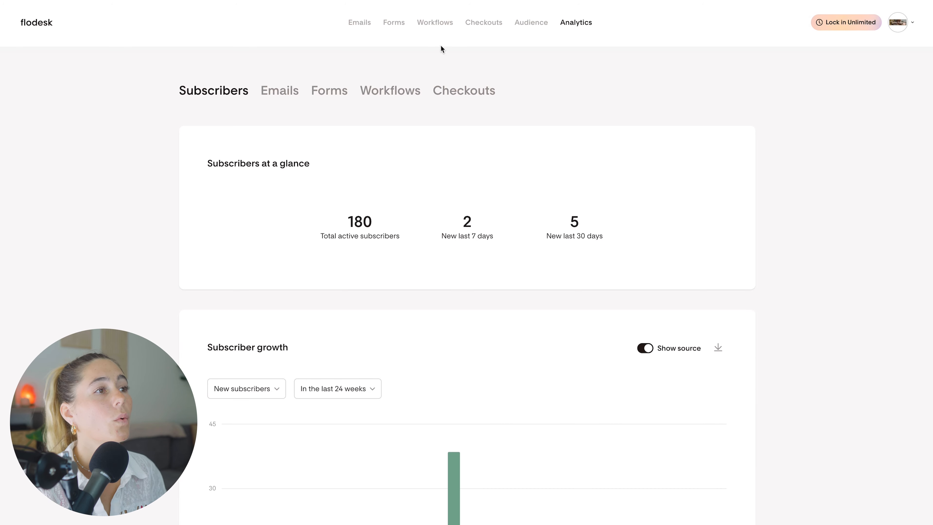
left_click(442, 23)
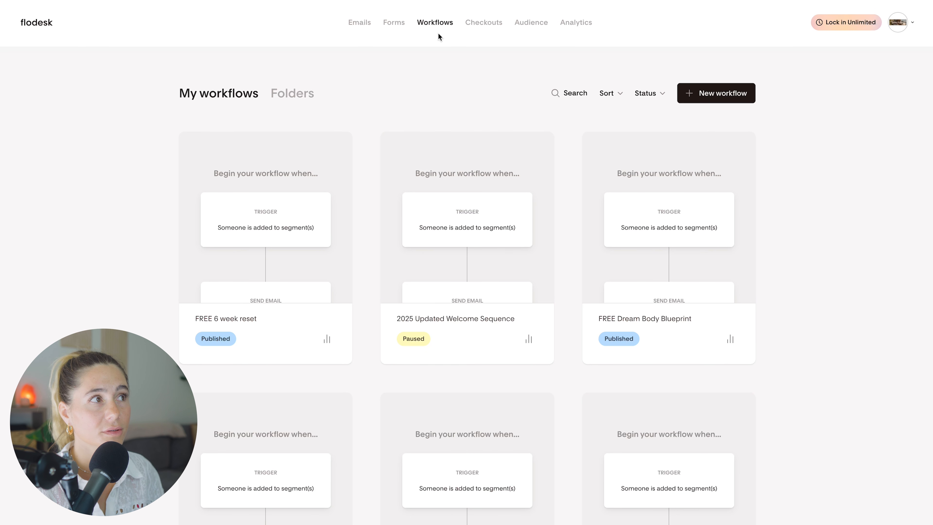
left_click(396, 23)
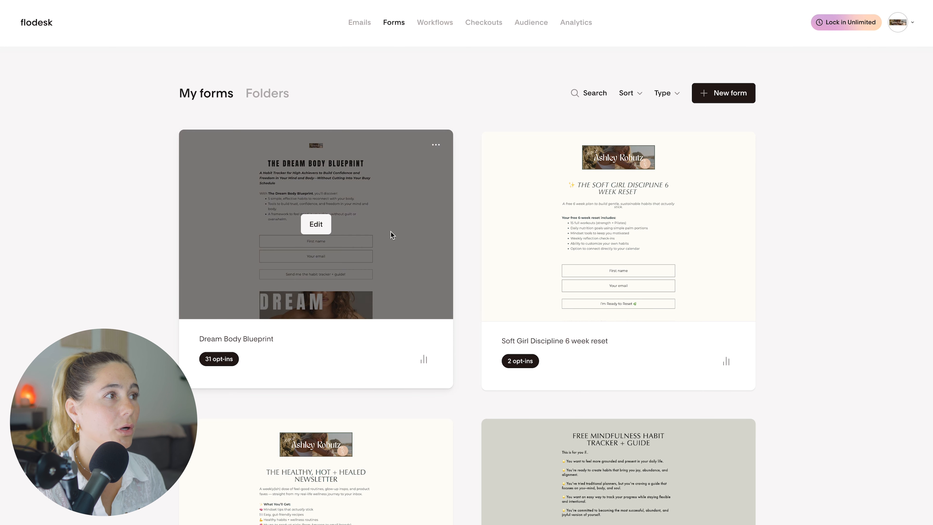
Step: Open the Dream Body Blueprint form to view its design and settings, and return to the forms overview
left_click(311, 225)
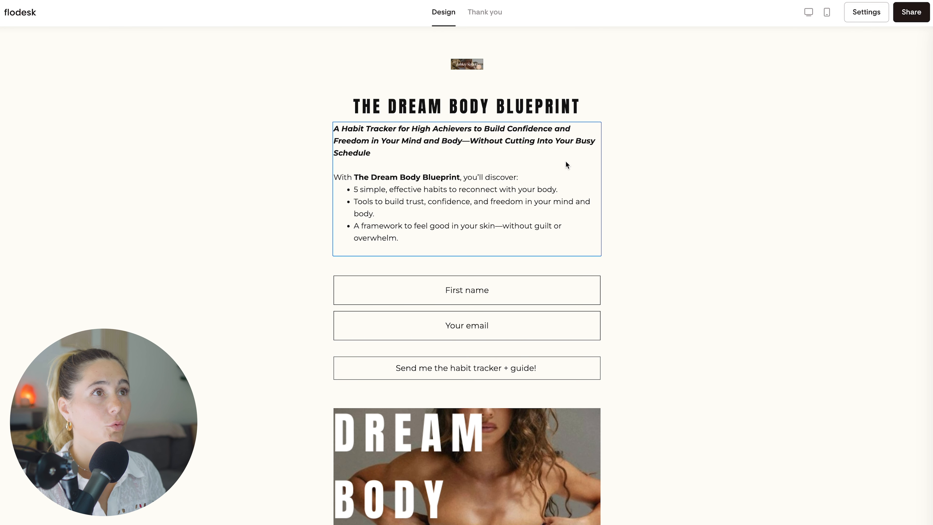
left_click(871, 14)
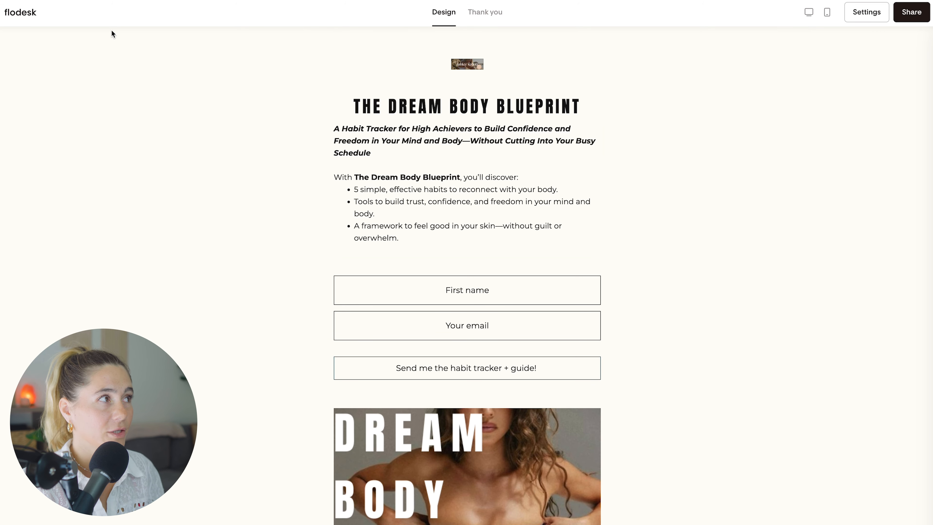
left_click(23, 13)
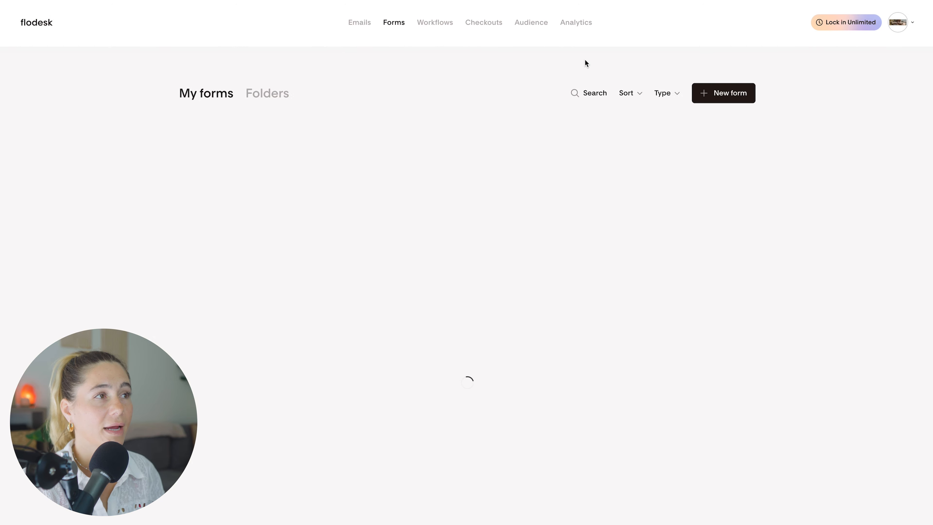
Step: Open the 2025 Updated Welcome Sequence workflow and review its segment trigger and first welcome email
left_click(434, 23)
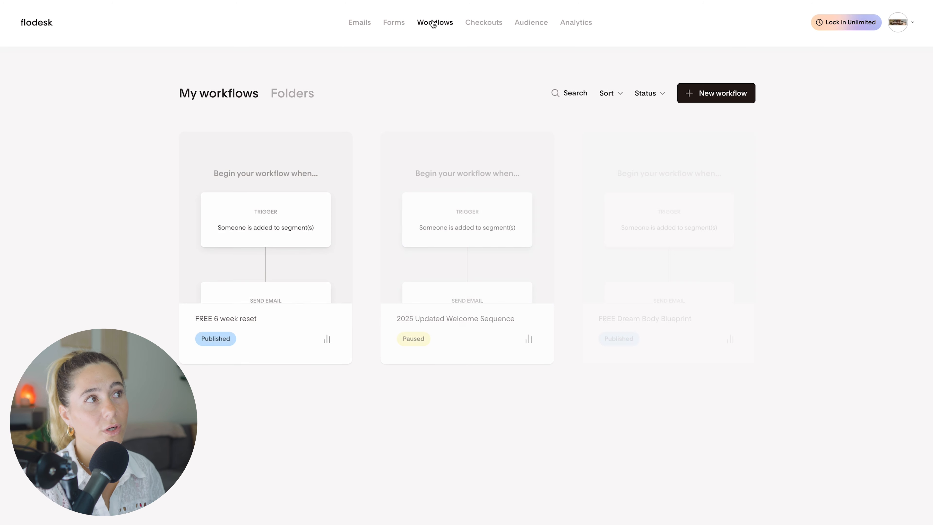
left_click(743, 94)
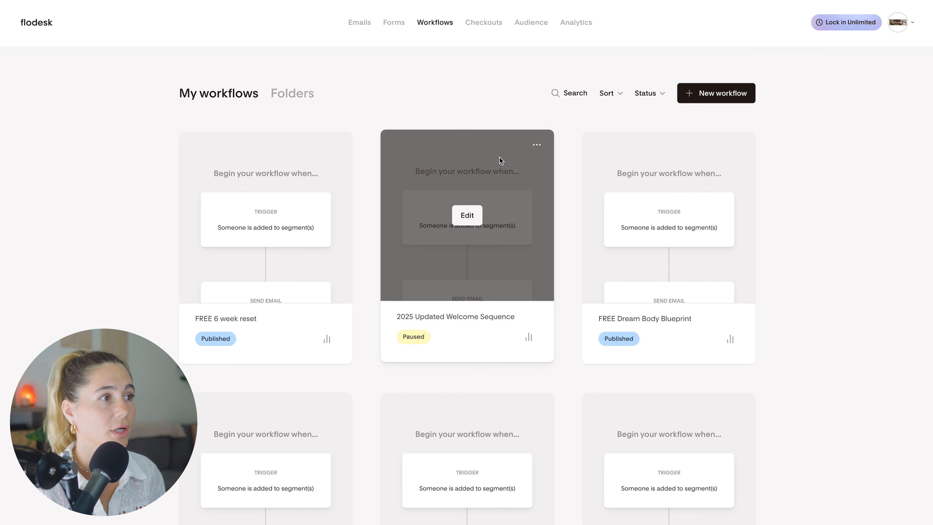
left_click(475, 216)
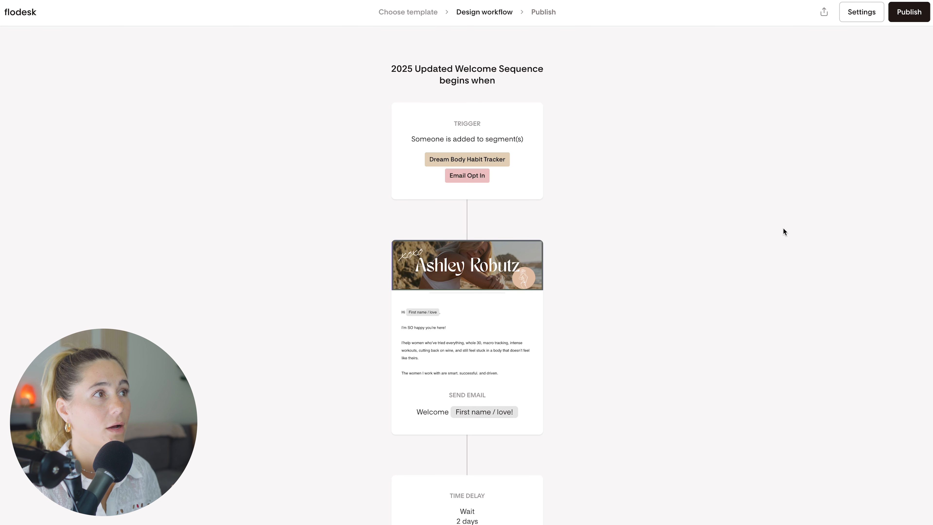
left_click(506, 179)
left_click(384, 324)
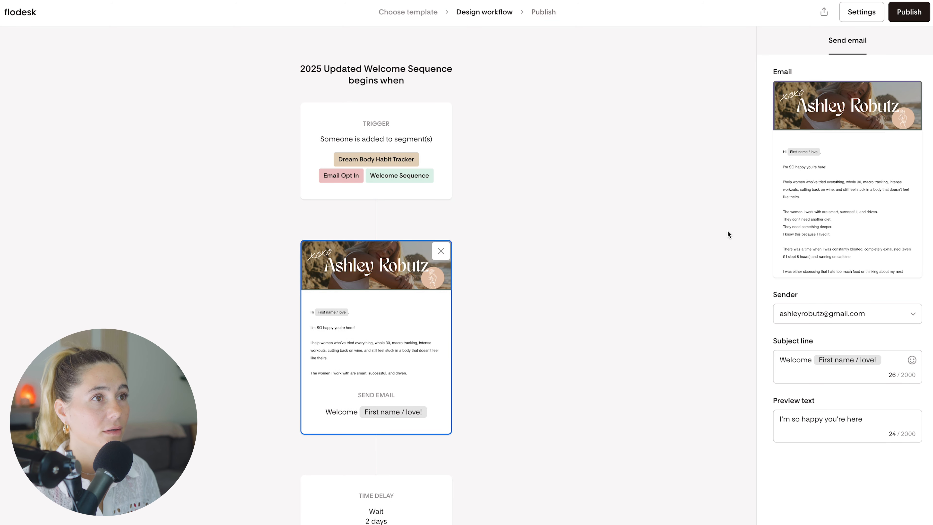
Step: Review the time delays and remaining emails of the 2025 Updated Welcome Sequence and return to the workflows overview
left_click(372, 492)
scroll(468, 221, "down", 6)
left_click(366, 355)
scroll(422, 219, "down", 8)
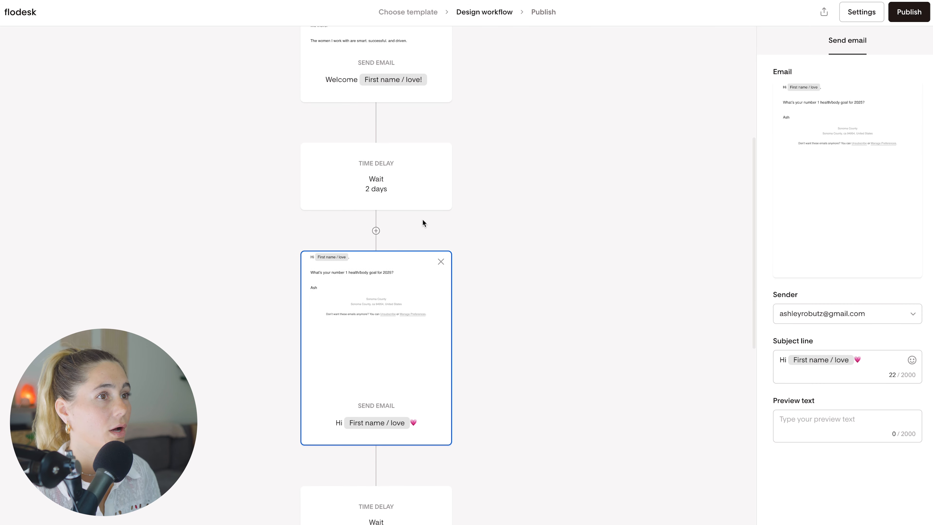
left_click(363, 410)
scroll(367, 352, "down", 15)
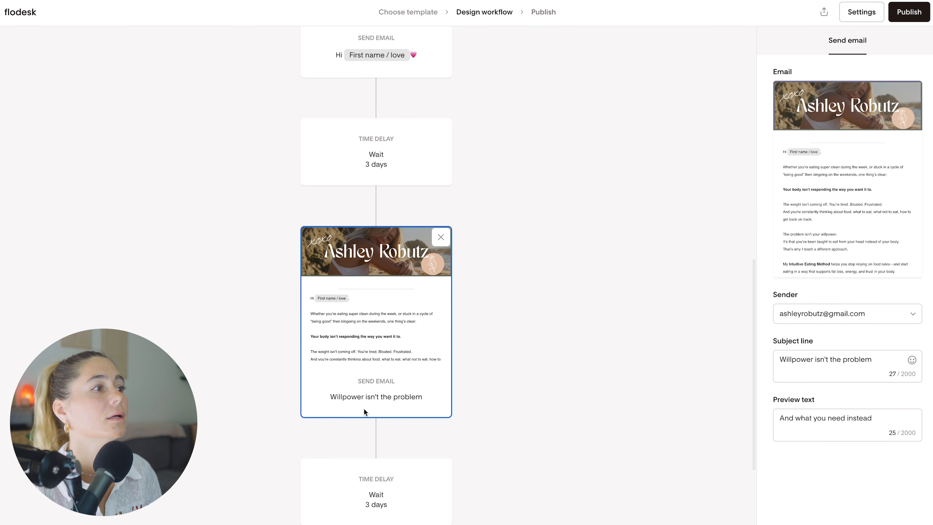
scroll(379, 307, "down", 3)
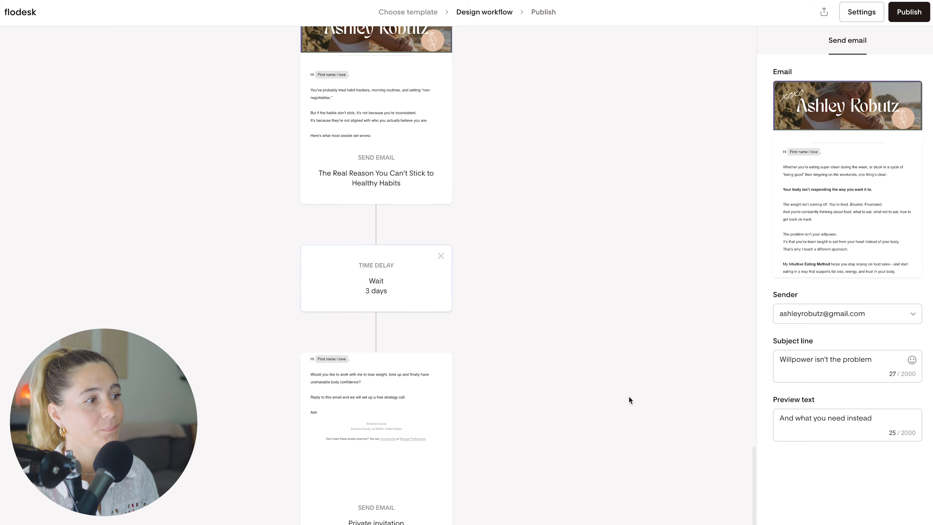
scroll(522, 389, "up", 20)
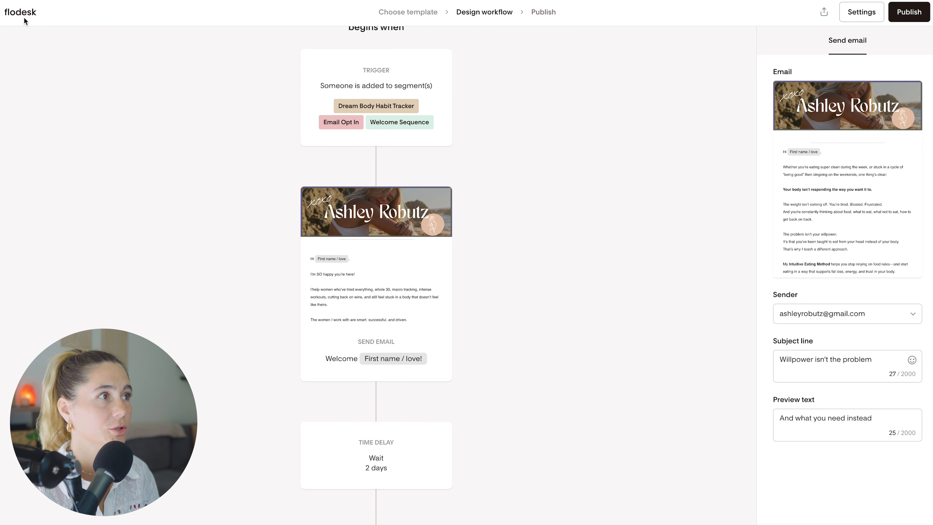
left_click(14, 17)
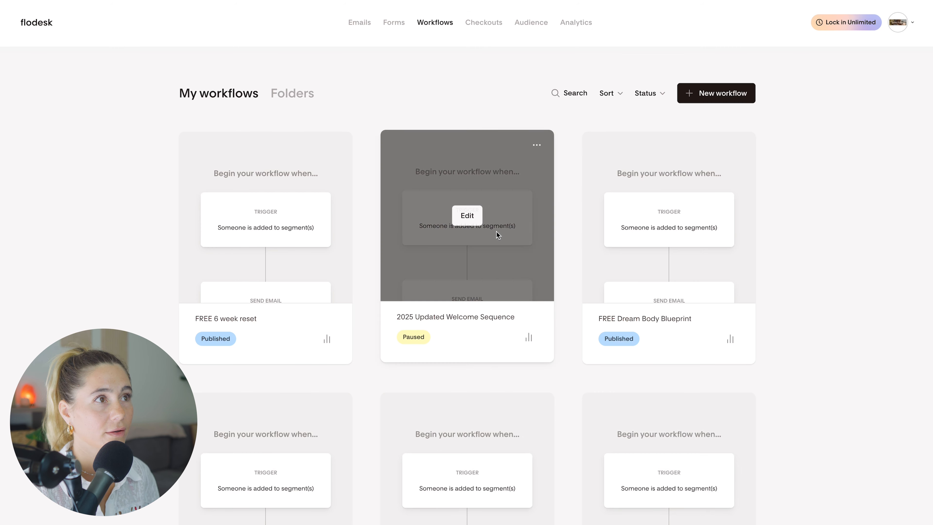
Step: Start a new workflow and browse the complete collection of workflow templates
left_click(713, 92)
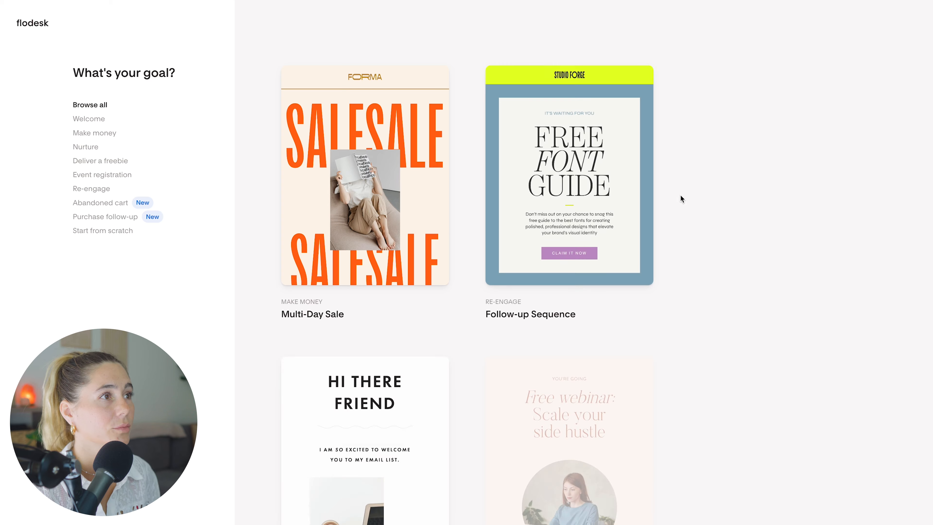
scroll(624, 294, "down", 10)
scroll(532, 378, "up", 10)
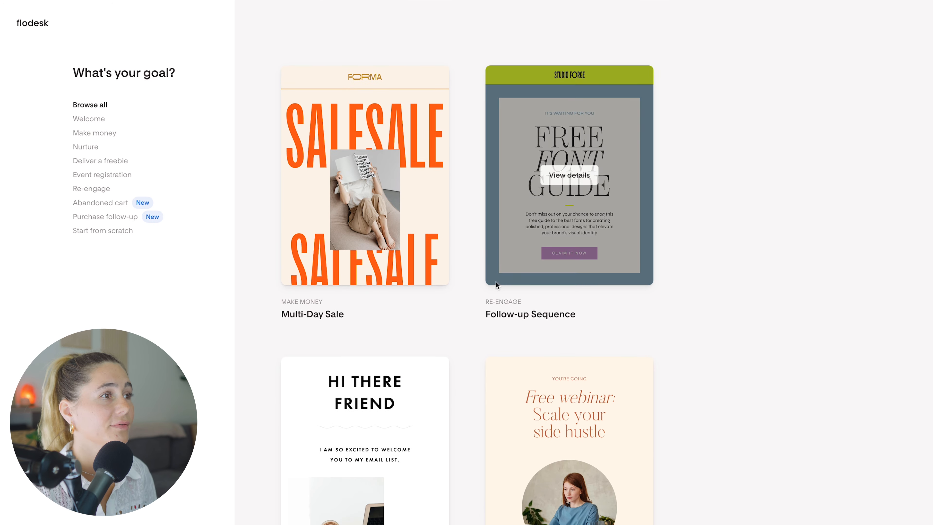
scroll(466, 353, "down", 15)
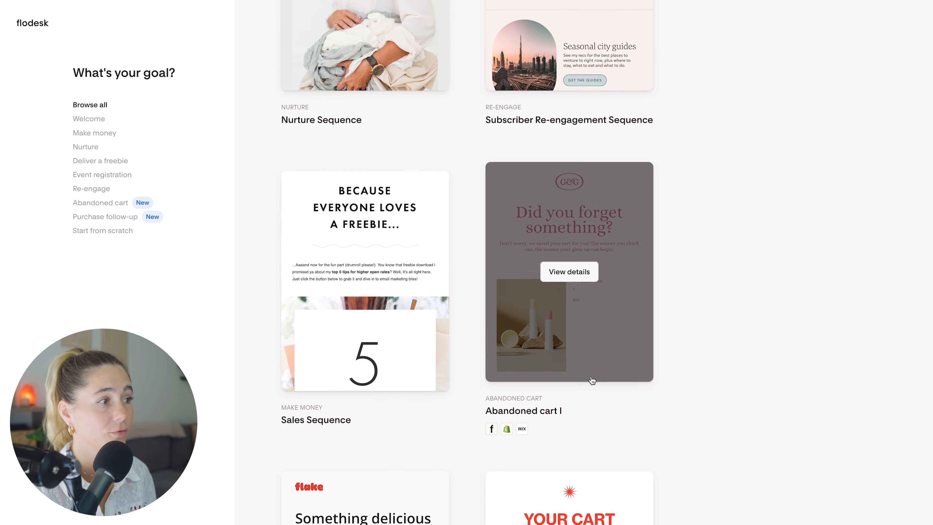
scroll(592, 381, "down", 5)
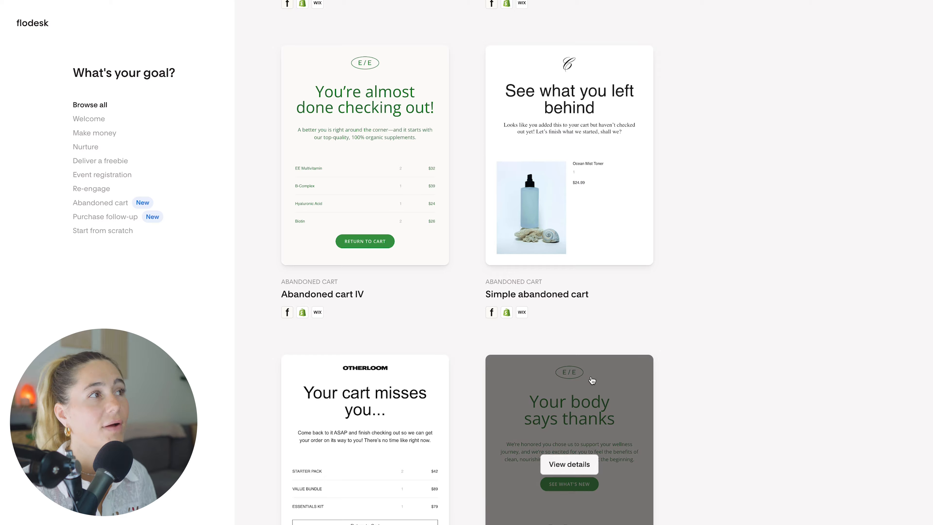
scroll(592, 381, "down", 5)
scroll(592, 380, "up", 20)
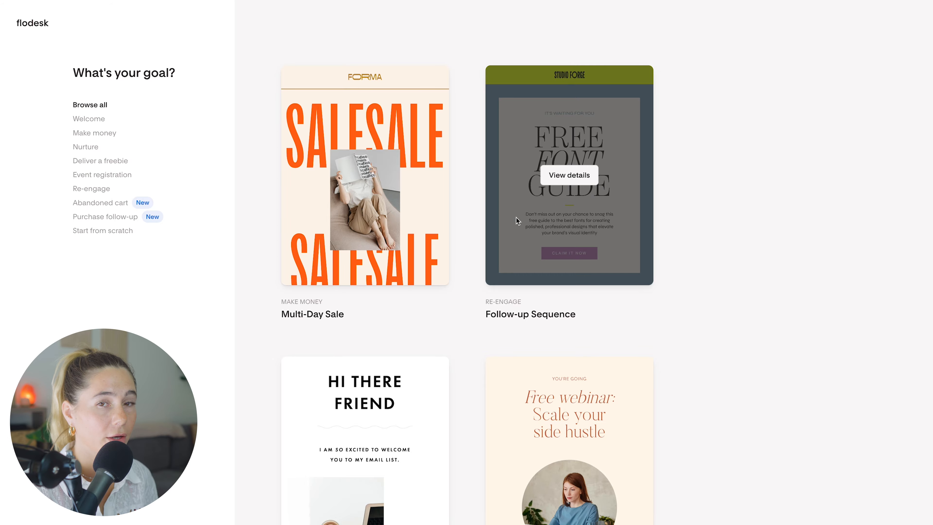
Step: Filter the workflow templates by the Welcome goal, view the Welcome Sequence template's details and go back to the templates
left_click(90, 118)
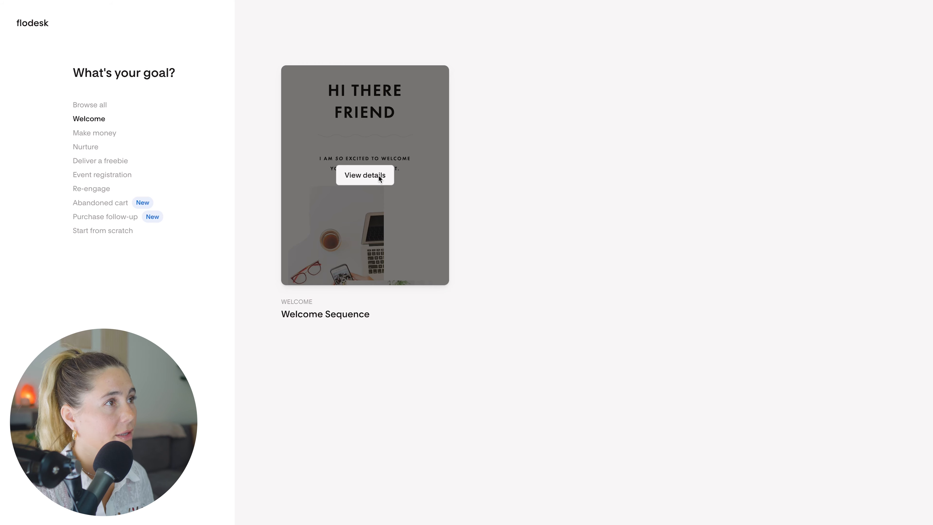
left_click(380, 177)
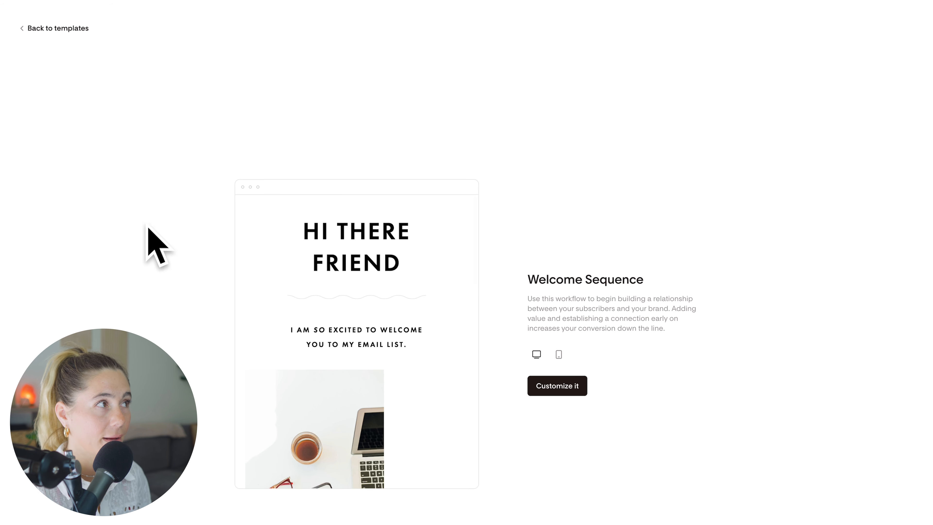
left_click(72, 29)
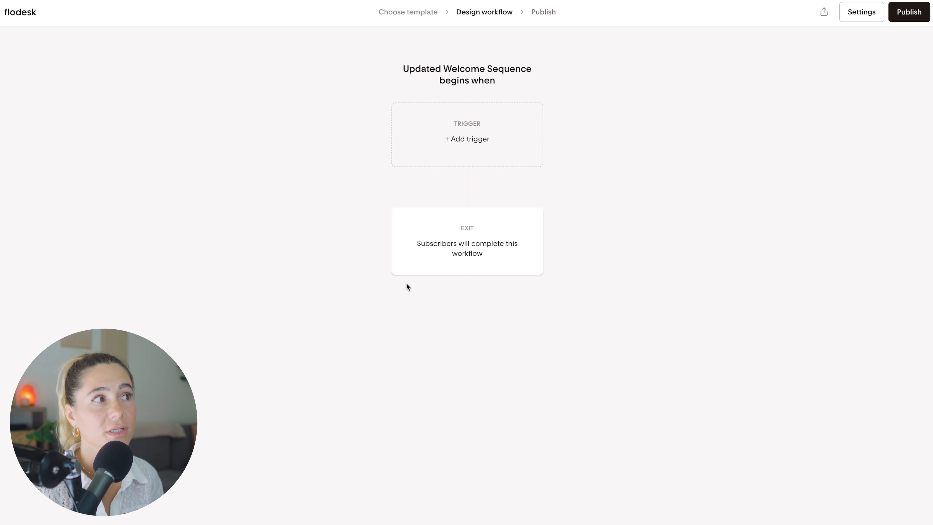
Step: Set the Updated Welcome Sequence trigger to Subscribes through a form, using the Soft Girl Discipline 6 week reset form
left_click(455, 149)
left_click(859, 95)
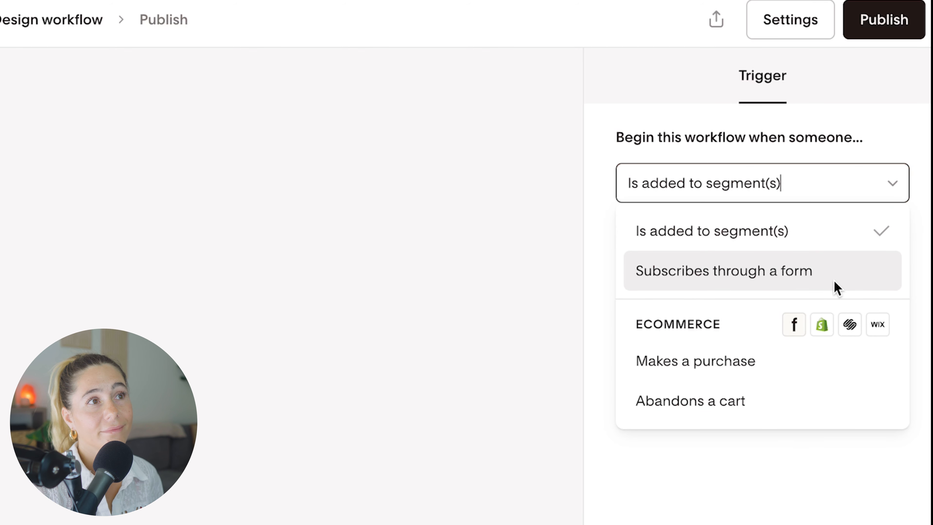
left_click(836, 288)
left_click(837, 288)
scroll(712, 435, "down", 3)
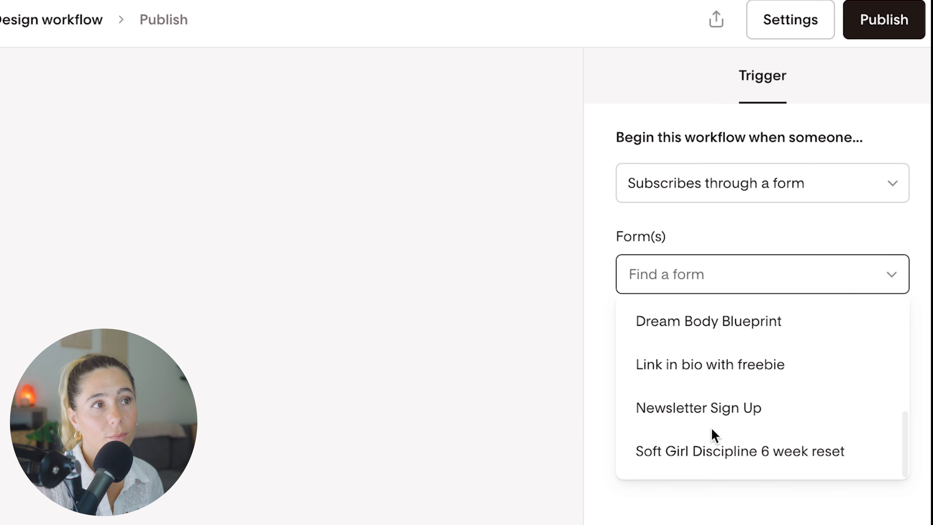
scroll(798, 406, "down", 3)
left_click(798, 182)
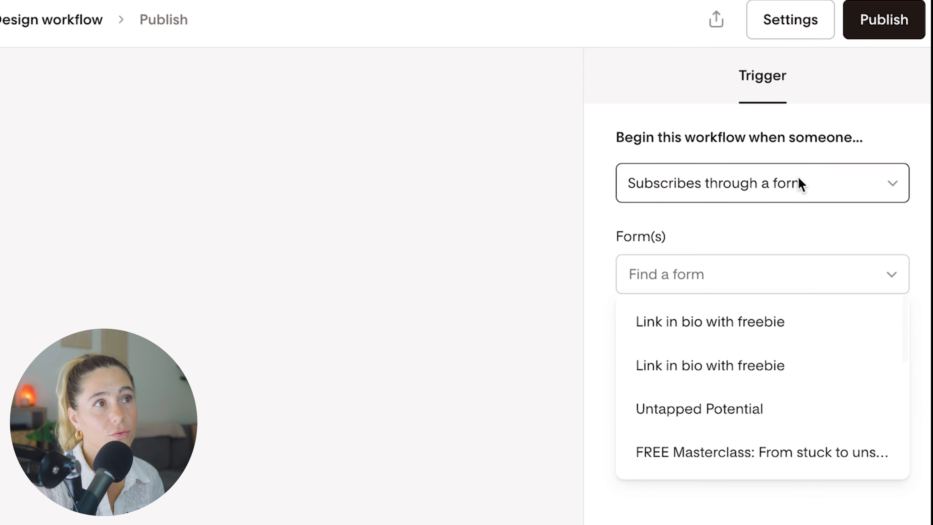
left_click(773, 272)
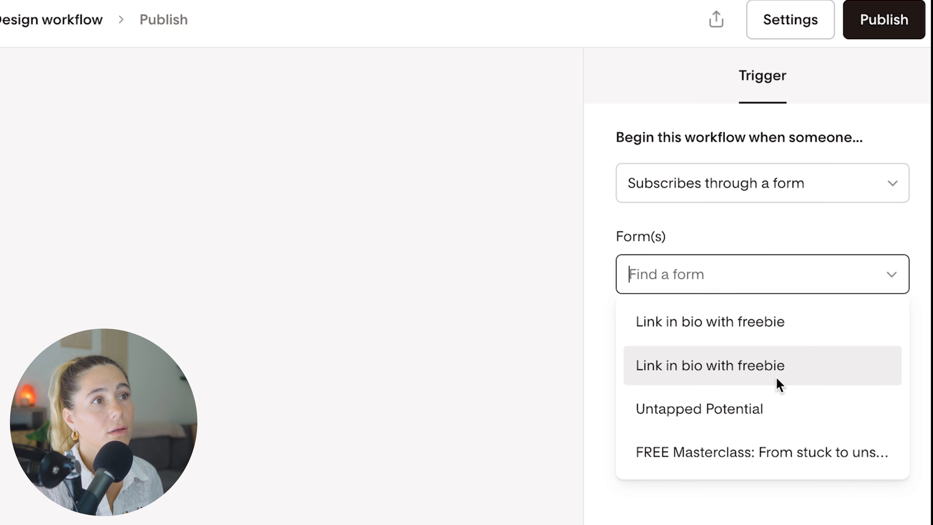
scroll(775, 376, "down", 1)
scroll(775, 377, "down", 5)
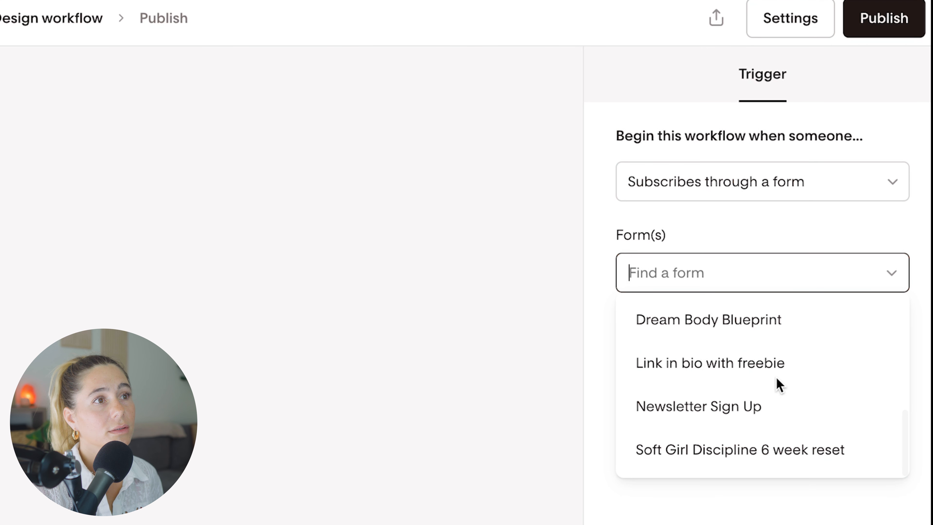
left_click(778, 444)
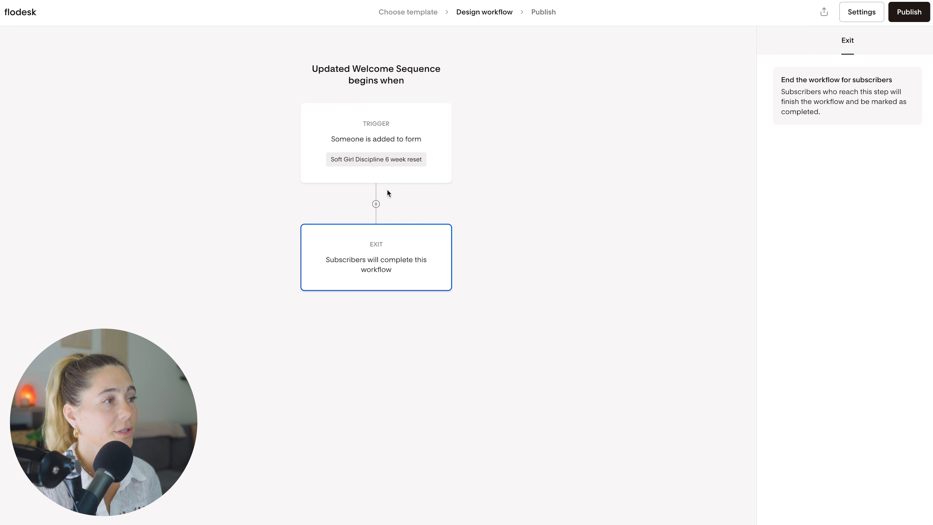
Step: Add an email step between the trigger and the exit, duplicating the existing email "The best revenge is going all in on you."
left_click(376, 204)
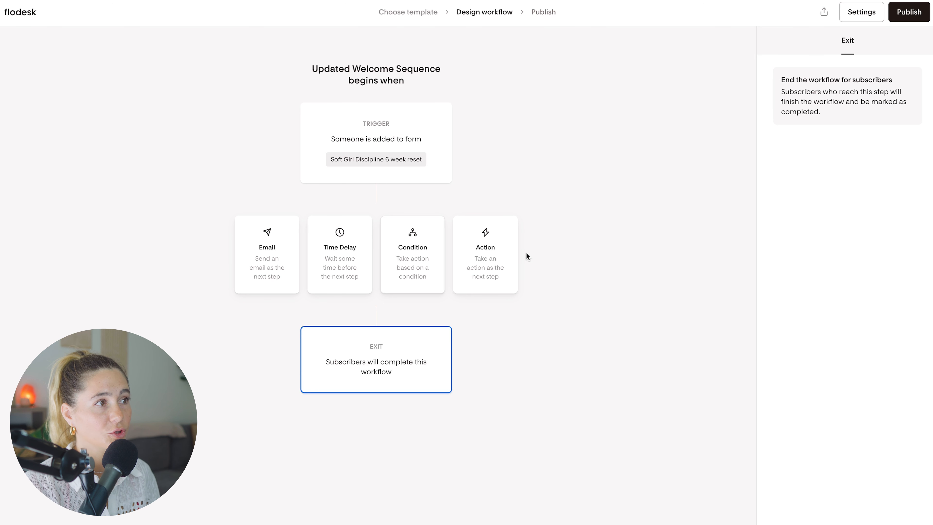
left_click(267, 250)
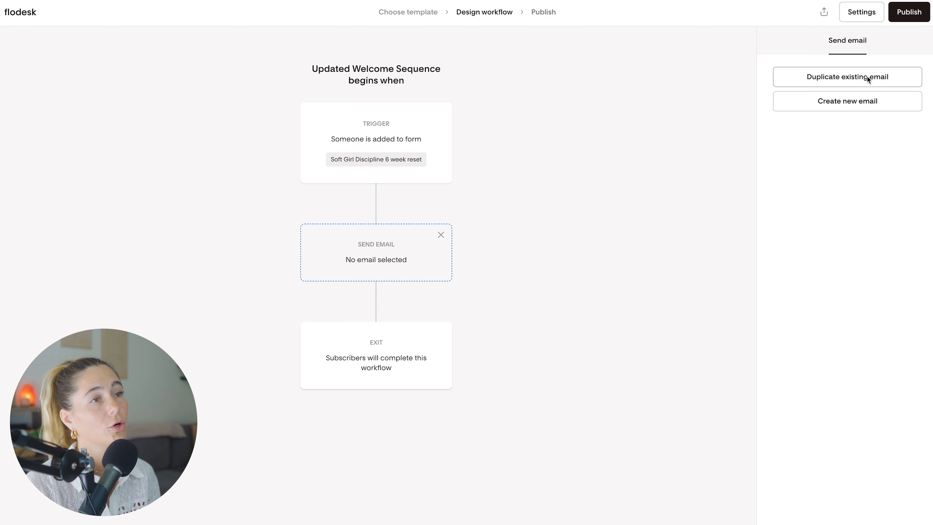
left_click(848, 78)
mouse_move(524, 221)
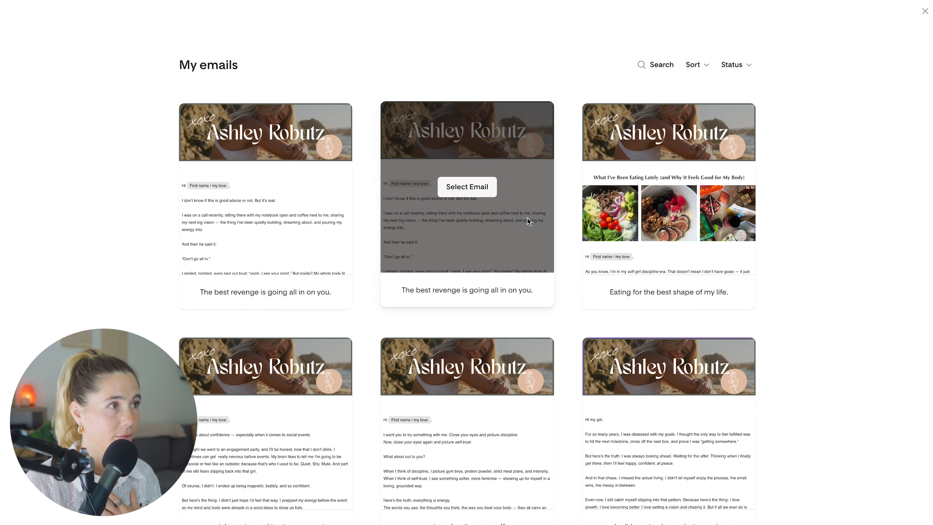
left_click(467, 187)
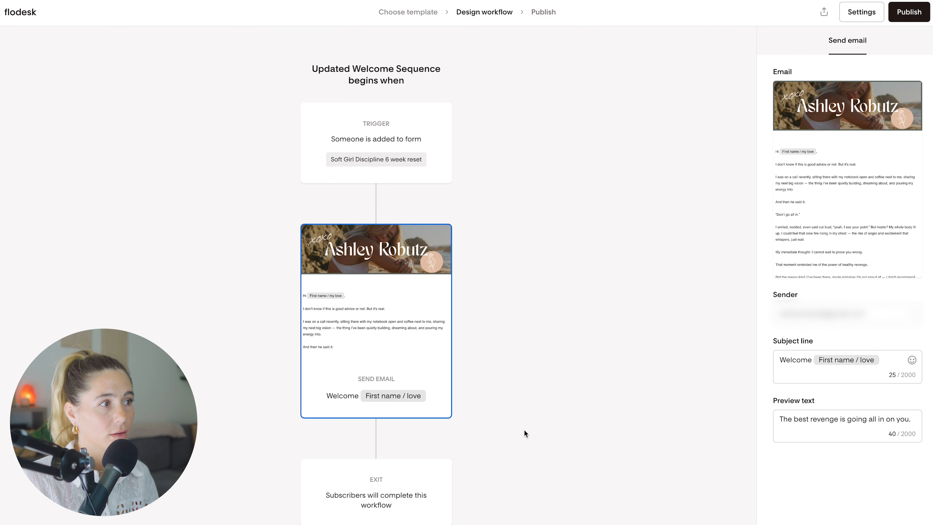
Step: Add a time delay of 2 days after the welcome email
left_click(375, 439)
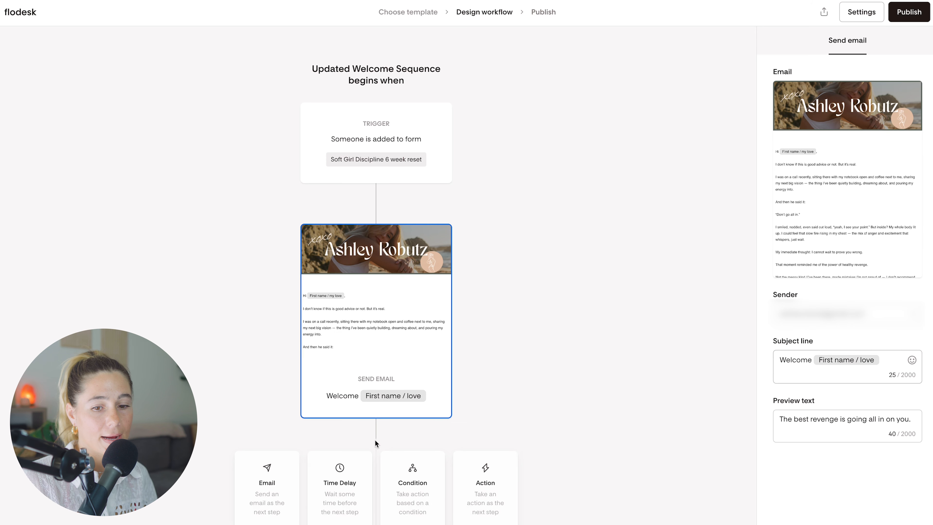
left_click(335, 474)
key("BackSpace")
type("2")
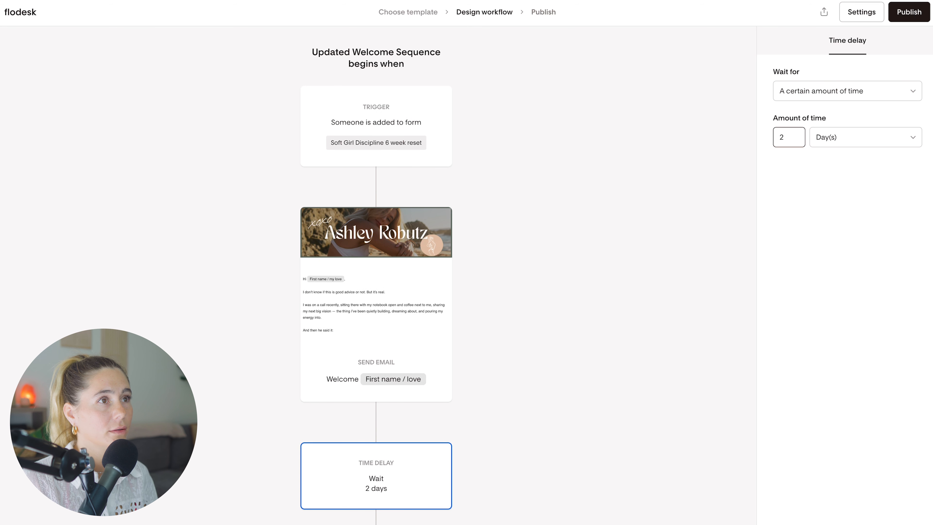
Step: Add an email after the 2-day delay, duplicating "The best revenge is going all in on you." with the subject line "What's your biggest goal right now?"
scroll(375, 404, "down", 3)
left_click(376, 404)
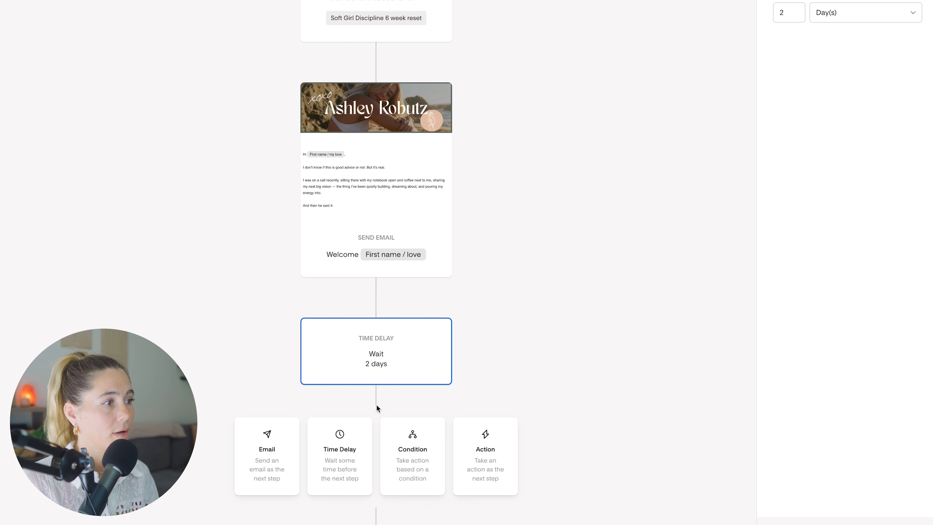
left_click(279, 444)
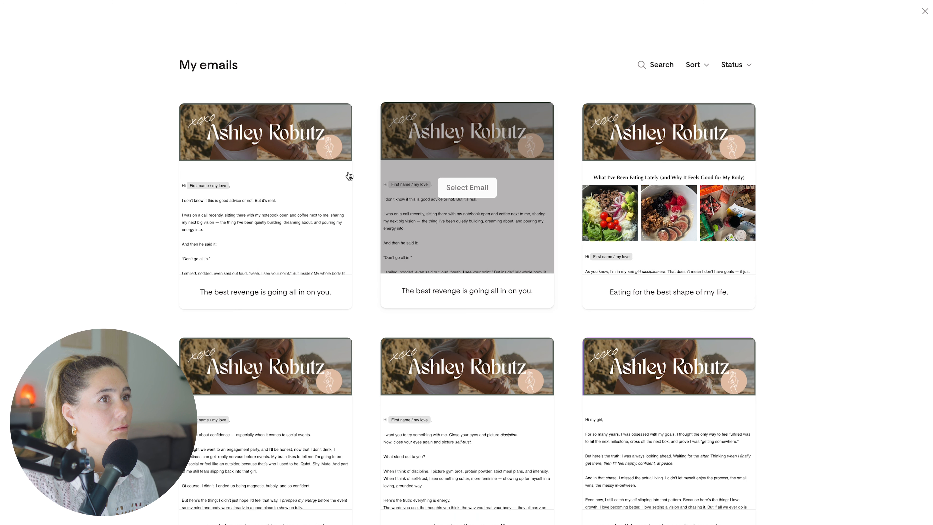
left_click(275, 188)
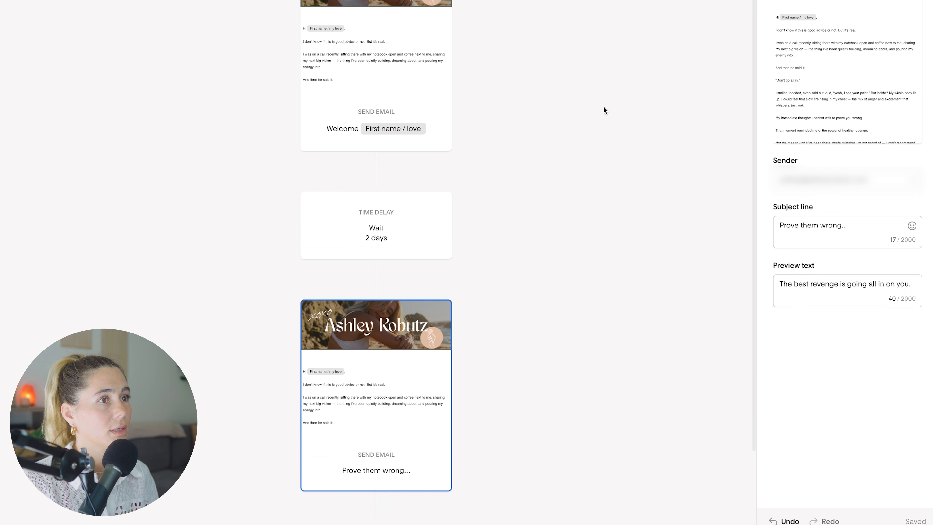
scroll(604, 108, "down", 3)
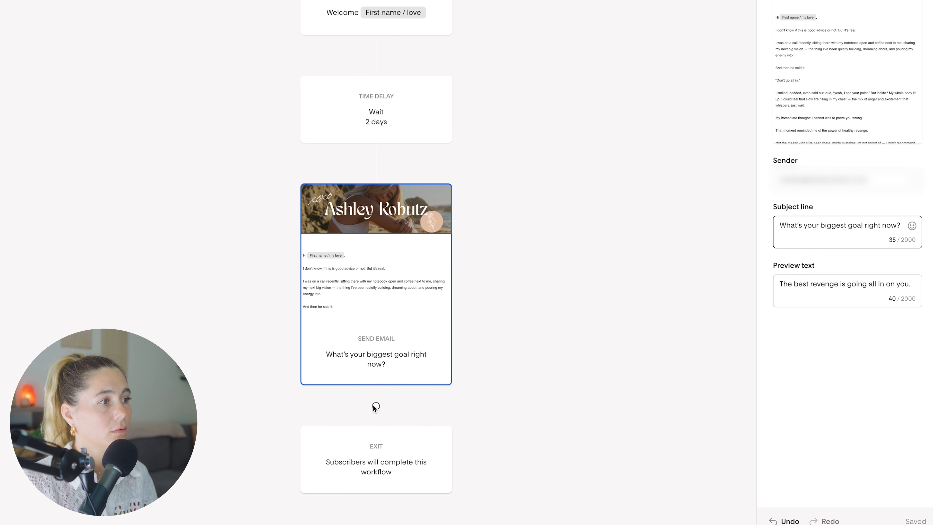
Step: Add a time delay of 3 days after the "What's your biggest goal right now?" email
left_click(373, 406)
left_click(341, 451)
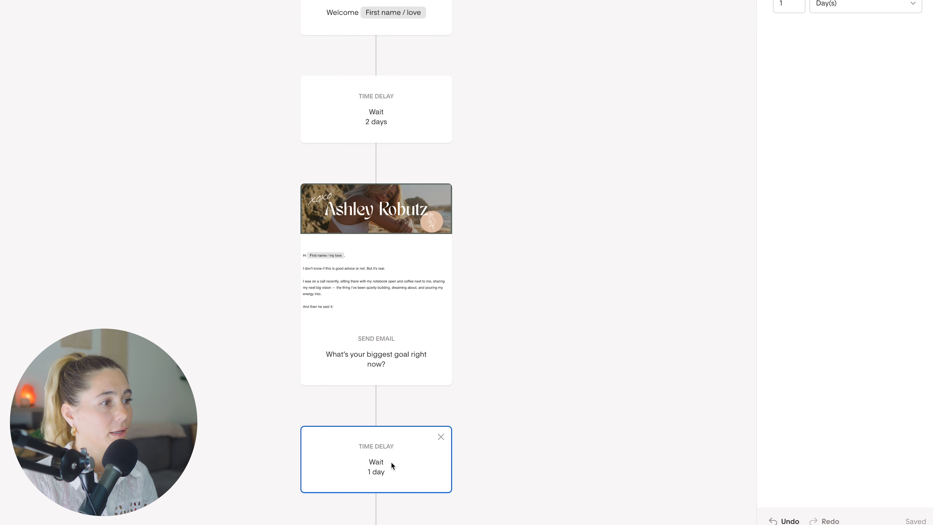
scroll(391, 461, "down", 3)
double_click(788, 141)
type("3")
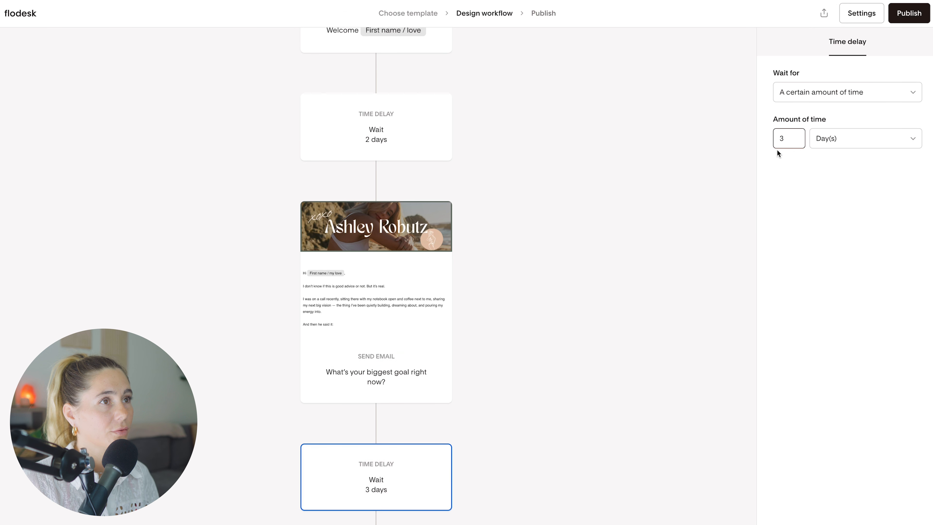
Step: Add a third email after the 3-day delay, duplicating the existing email "The best revenge is going all in on you."
left_click(379, 524)
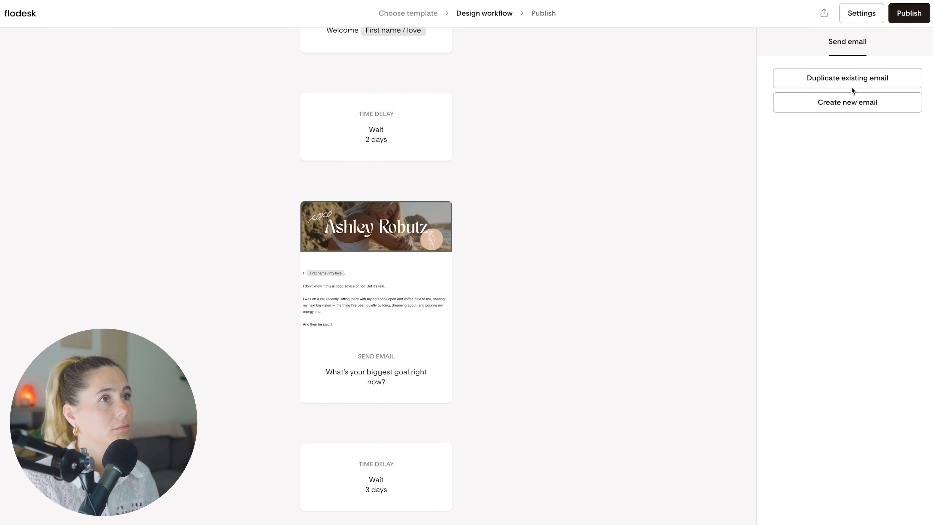
left_click(852, 78)
left_click(288, 194)
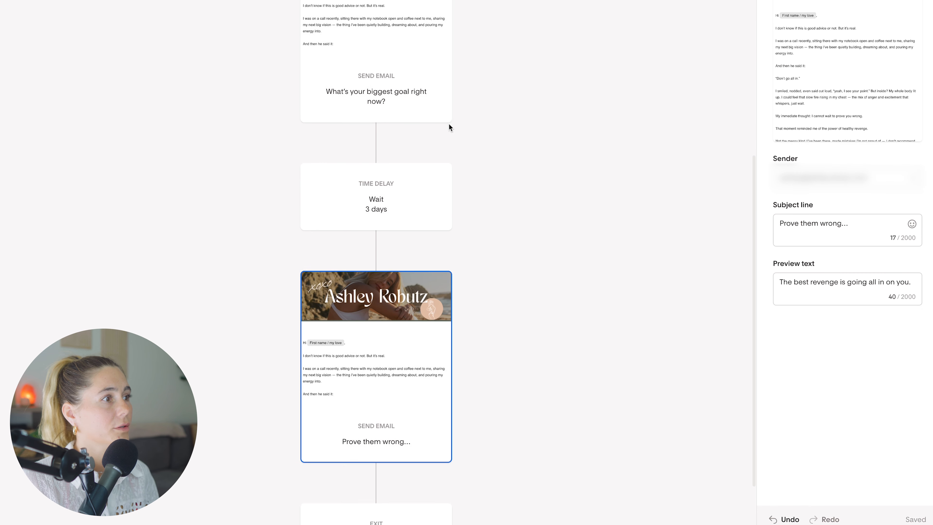
Step: Add a 2-day time delay after the third email, followed by a fourth email duplicating "The best revenge is going all in on you."
left_click(377, 396)
left_click(338, 438)
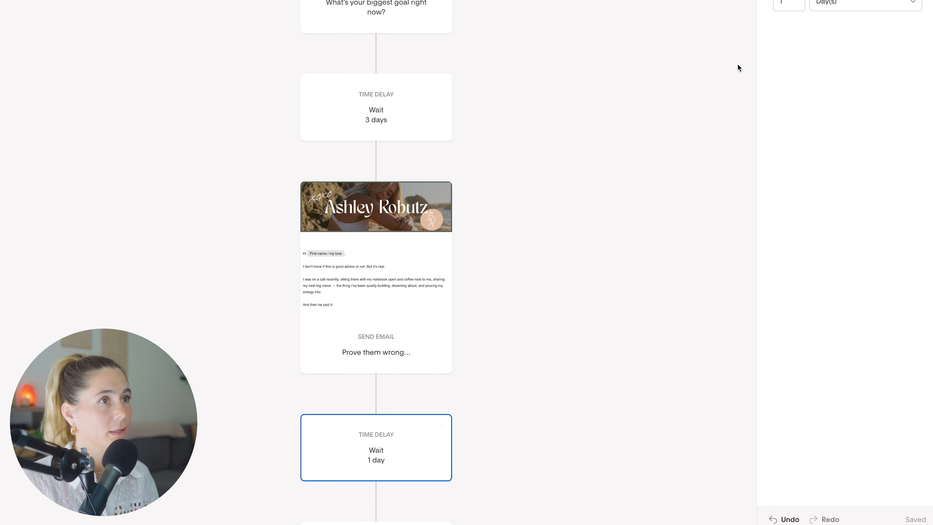
left_click(795, 3)
key("BackSpace")
type("2")
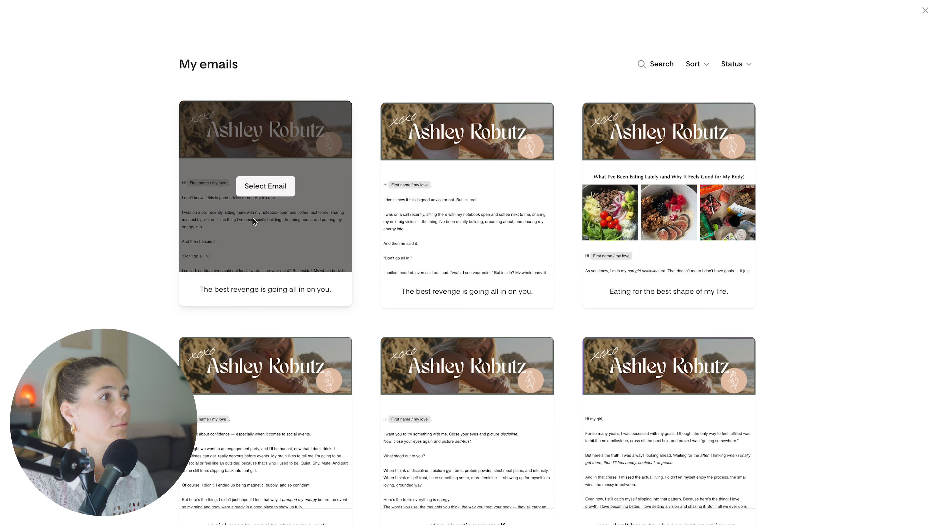
left_click(265, 185)
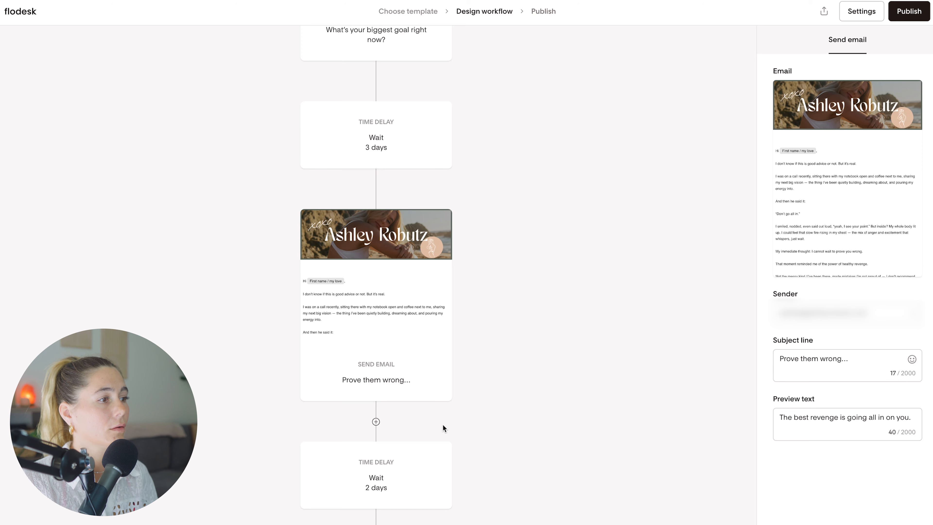
Step: Edit the first welcome email, replacing its body with the thank-you and coaching philosophy text and leaving a blank line before the sign-off
scroll(443, 423, "up", 10)
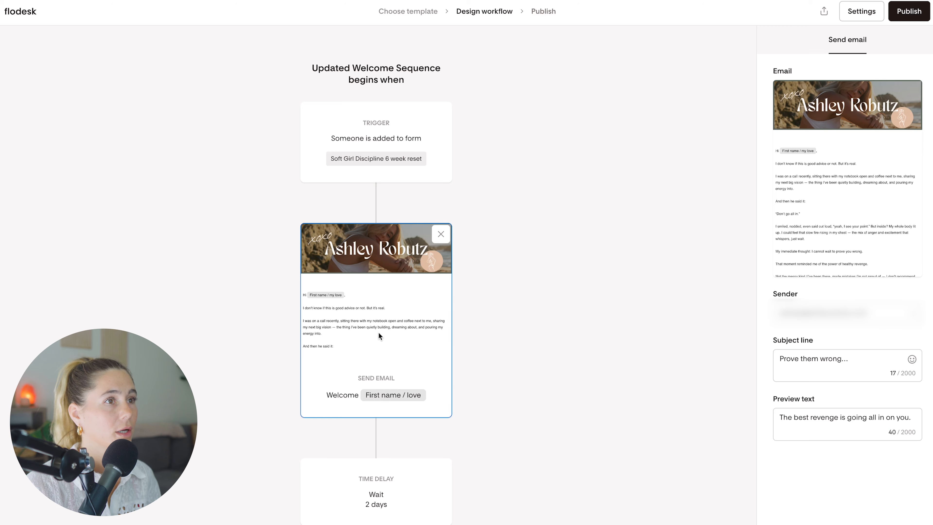
left_click(851, 178)
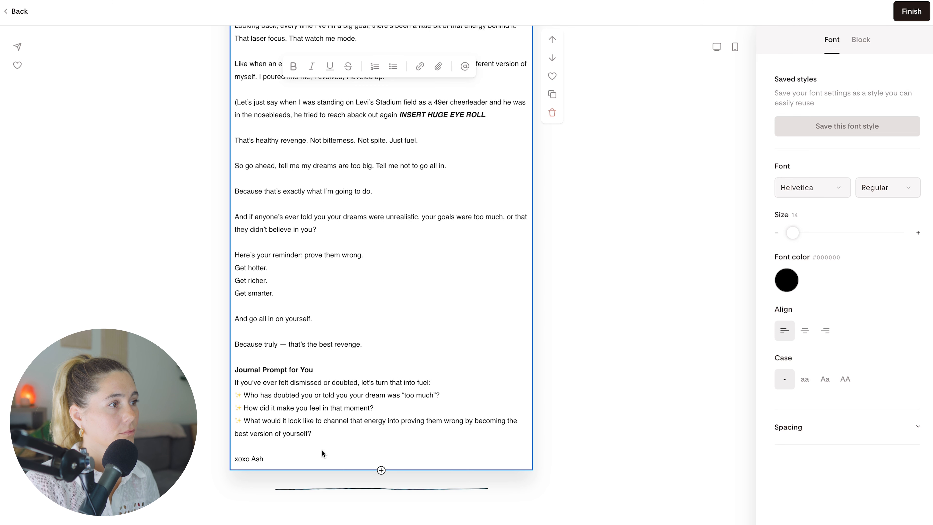
key("ctrl+a")
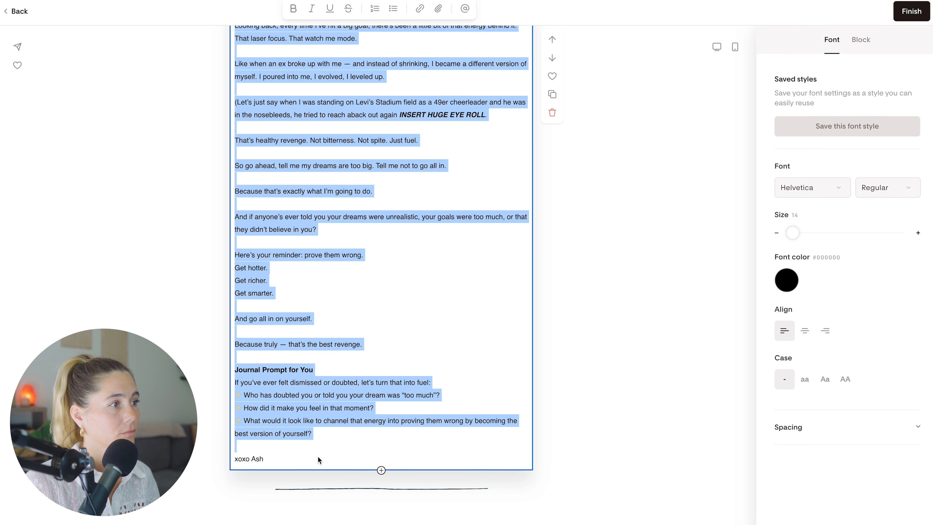
type("Hi First name / my love ,  I don’t know if this is good advice or not. But it’s real.  Thank you for signing up — I’m so glad you’re here.  I want to start by sharing my philosophy, because it’s the foundation of everything I do.  The work I do is holistic health coaching with a mind–body approach. I believe that when you feel good in your body and learn to love yourself unconditionally, everything else shifts — your energy, your career, your relationships, and the way you show up for yourself.  This isn’t about surface-level fixes or chasing \"perfect.\" It’s about getting to the root of what’s been holding you back and building habits, confidence, and self-trust from the inside out. That’s the journey you’re stepping into by being here. With love, Ashley")
left_click(425, 359)
key("Return")
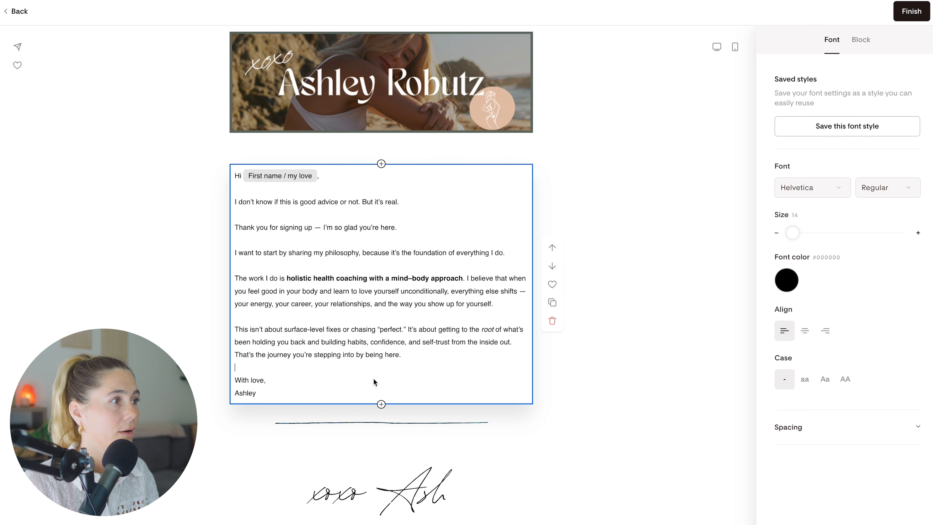
Step: Try an image block below the welcome email's text, and delete it again
left_click(381, 404)
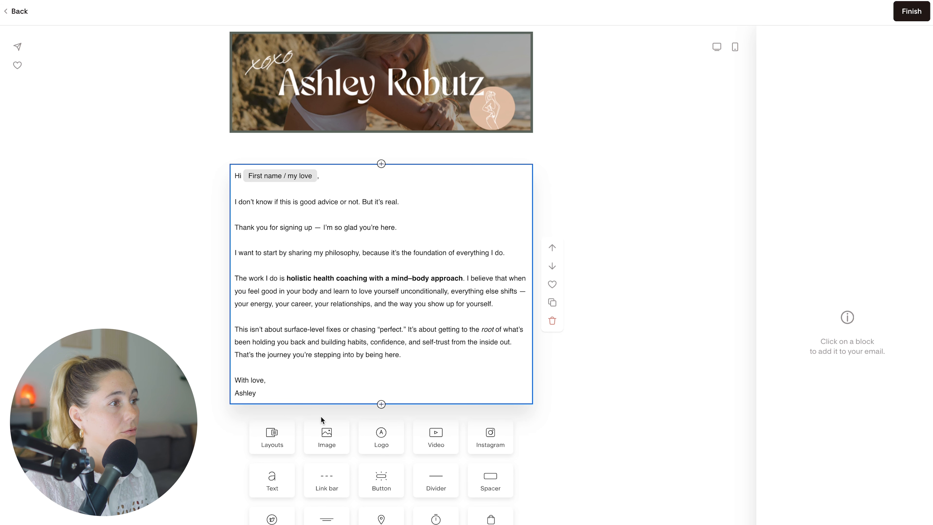
scroll(325, 426, "down", 4)
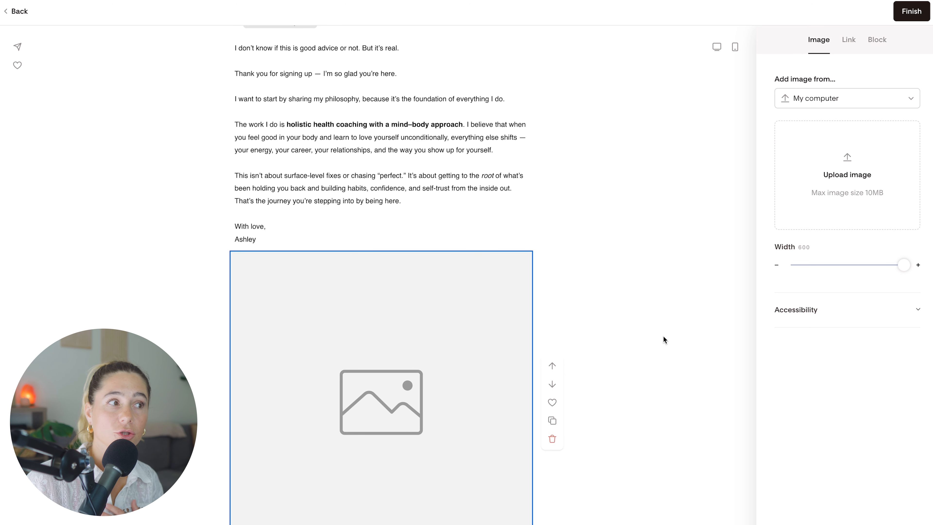
left_click(552, 438)
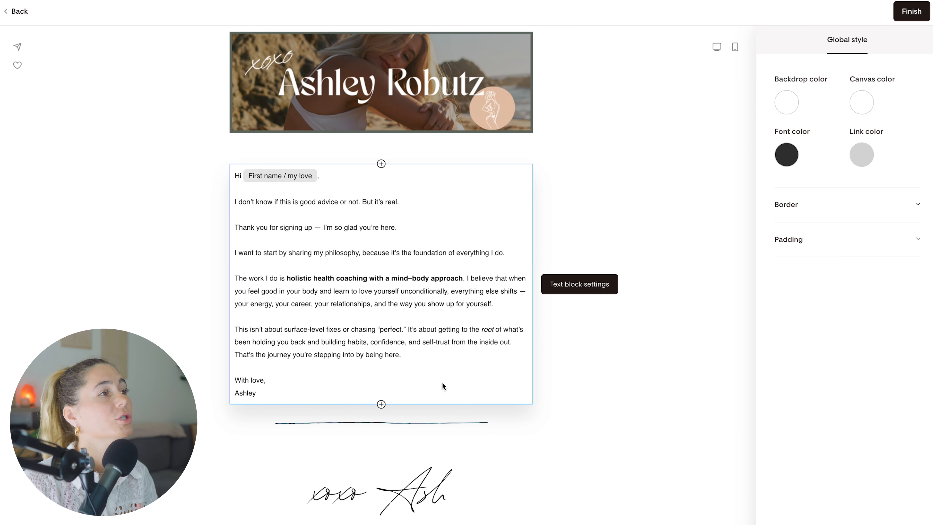
left_click(406, 325)
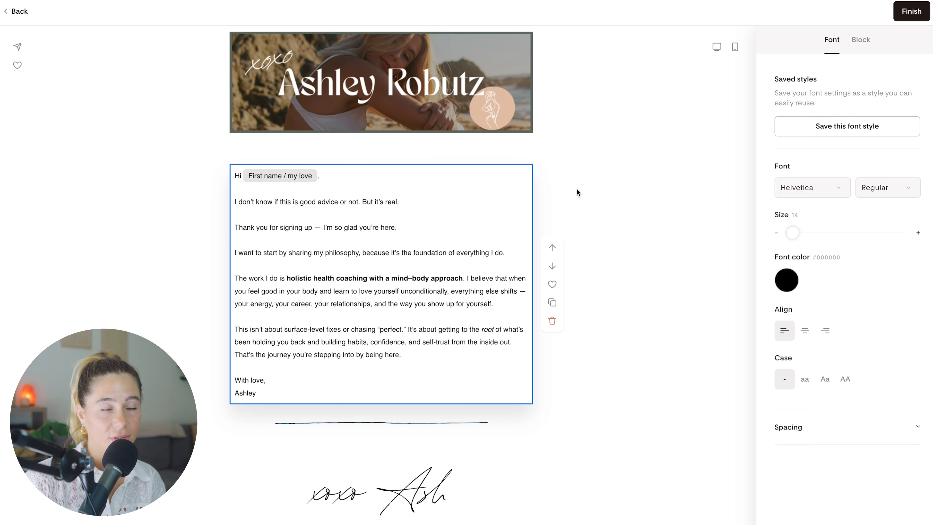
left_click(569, 186)
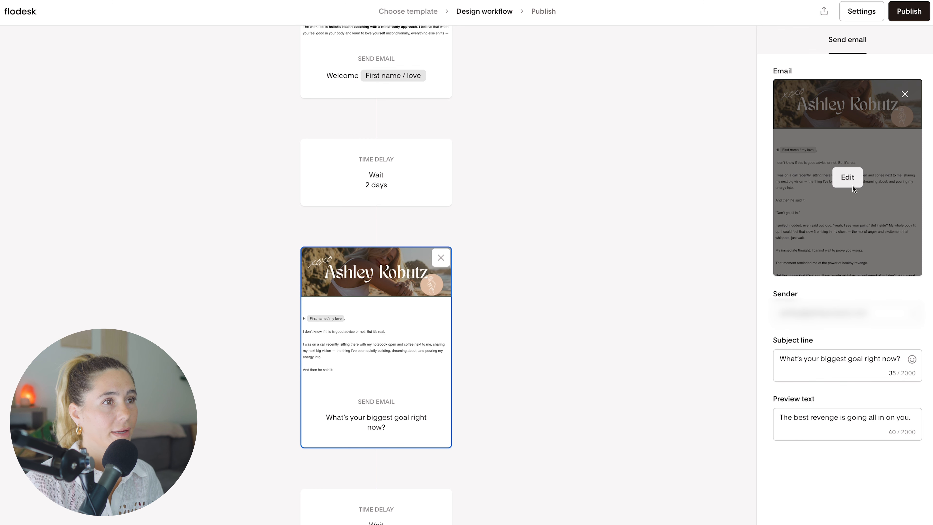
Step: Edit the second email, deleting the header banner and the spacer below it and replacing the body with the health, body, or mindset goal question
left_click(852, 177)
left_click(597, 250)
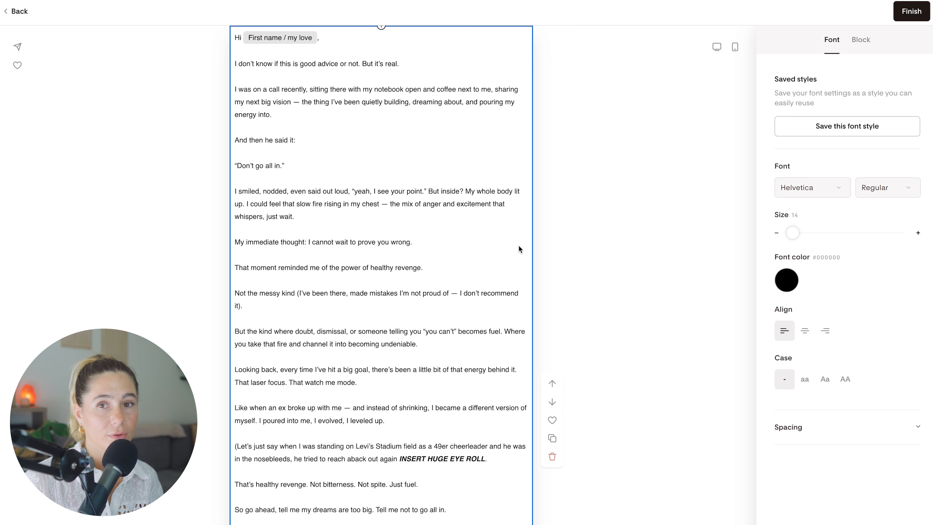
scroll(519, 245, "up", 4)
left_click(478, 81)
left_click(552, 119)
left_click(332, 54)
left_click(552, 108)
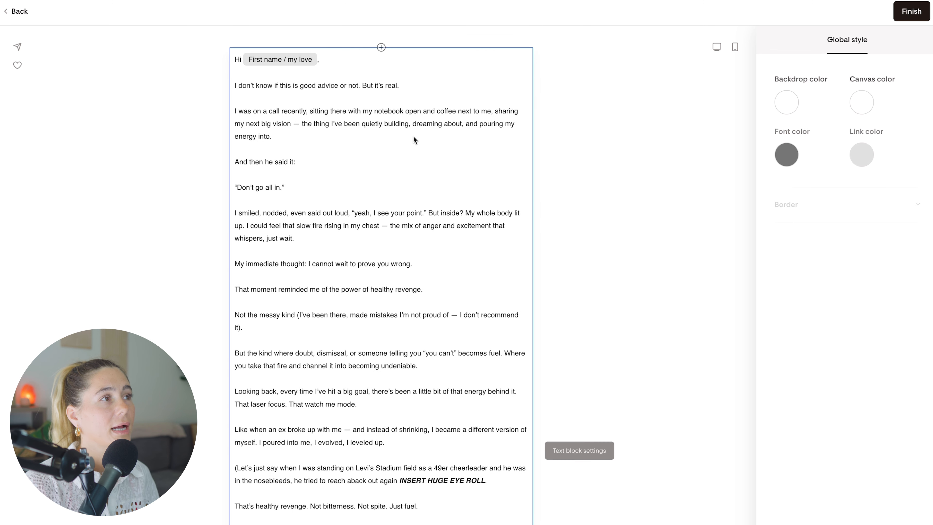
left_click(413, 137)
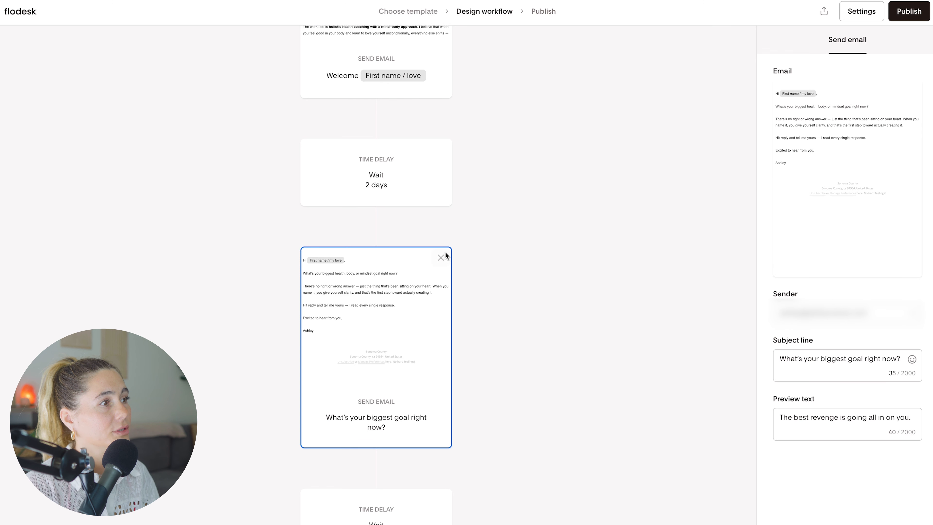
Step: Rewrite the third email's body and set its subject line to "I thought achieving more would fix everything."
scroll(445, 228, "down", 5)
left_click(359, 417)
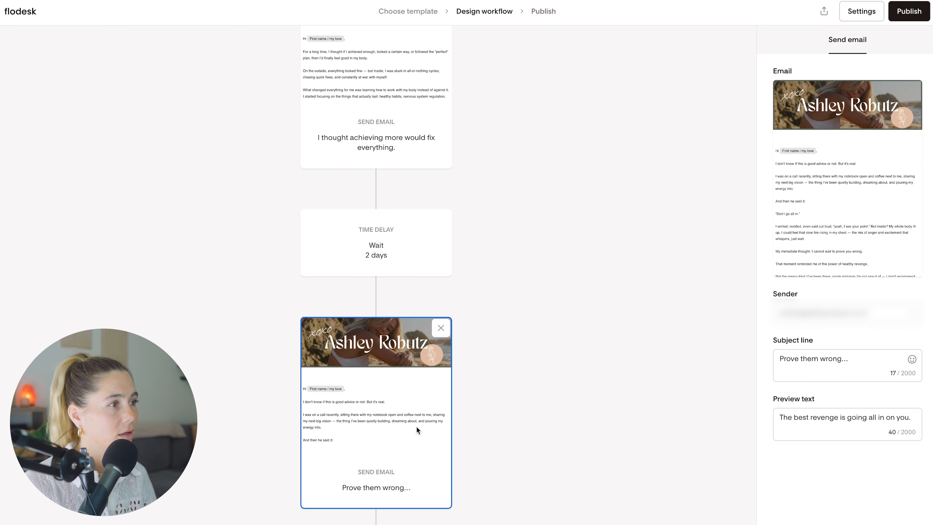
Step: Replace the fourth email's body with the text starting "Imagine yourself six months from today…", without the extra "Hi [Name]," greeting and with spaced paragraphs
left_click(419, 432)
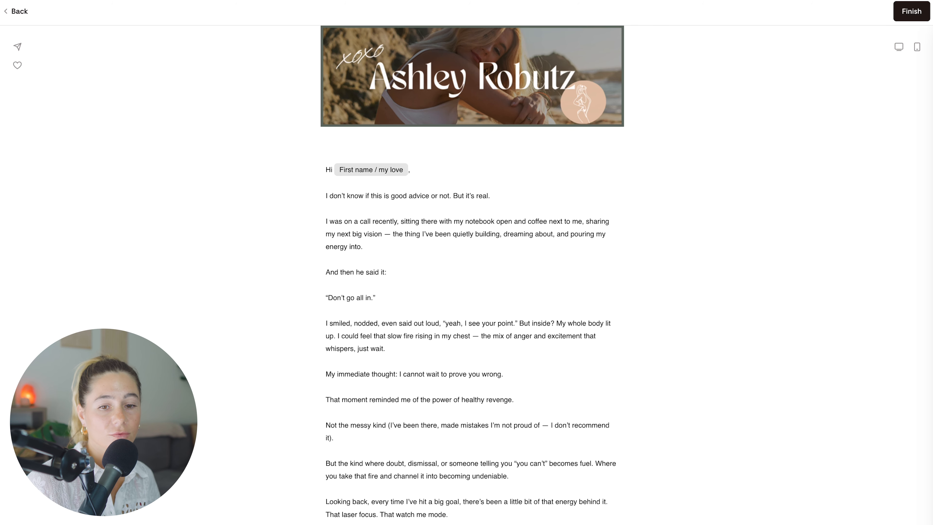
left_click(458, 203)
scroll(486, 129, "down", 4)
left_click(422, 68)
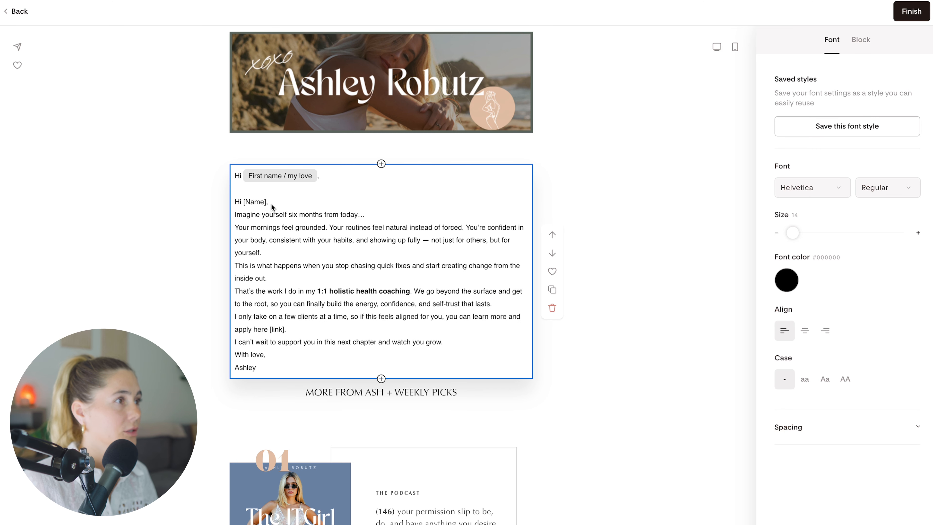
triple_click(272, 205)
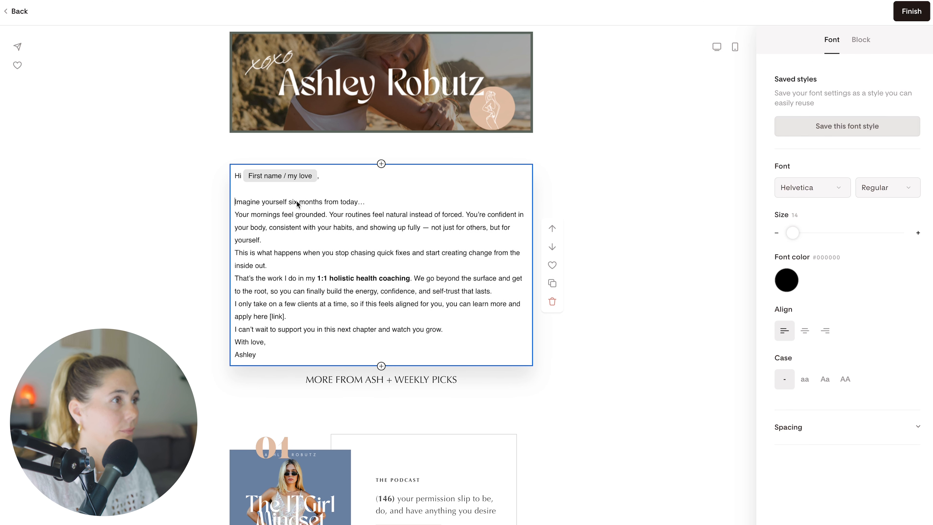
Step: Insert a button block below the fourth email's text and set its fill color to #E5C5AC
left_click(382, 430)
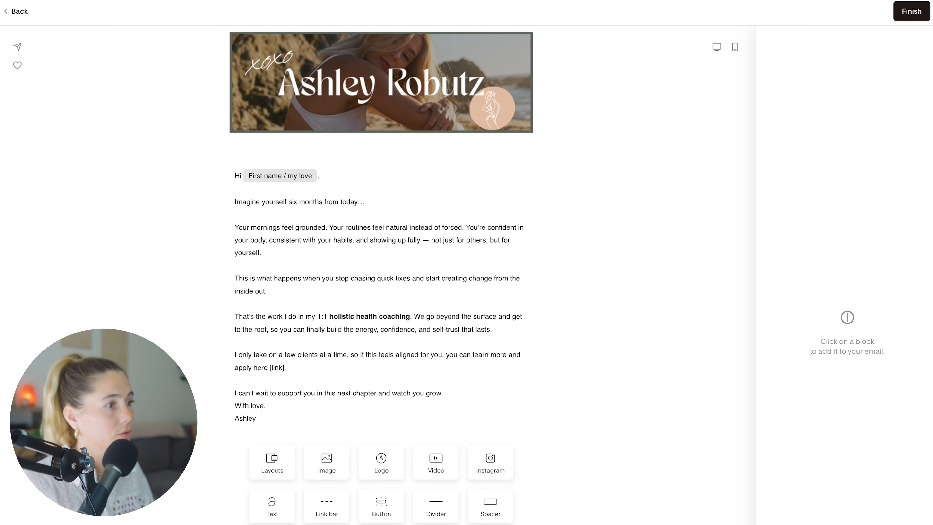
left_click(381, 507)
scroll(396, 230, "up", 8)
left_click(786, 259)
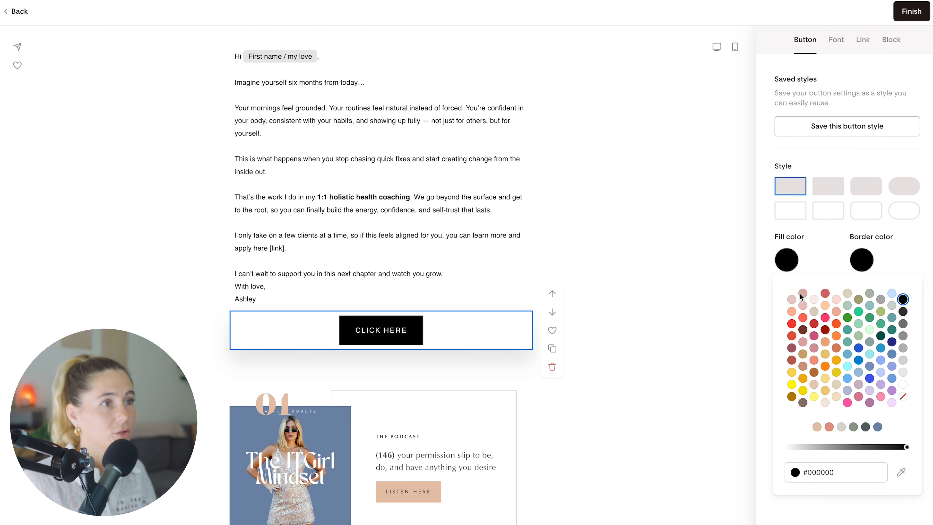
left_click(816, 427)
Step: Change the button's label to "start your journey now", correcting the spelling of "journey"
triple_click(387, 329)
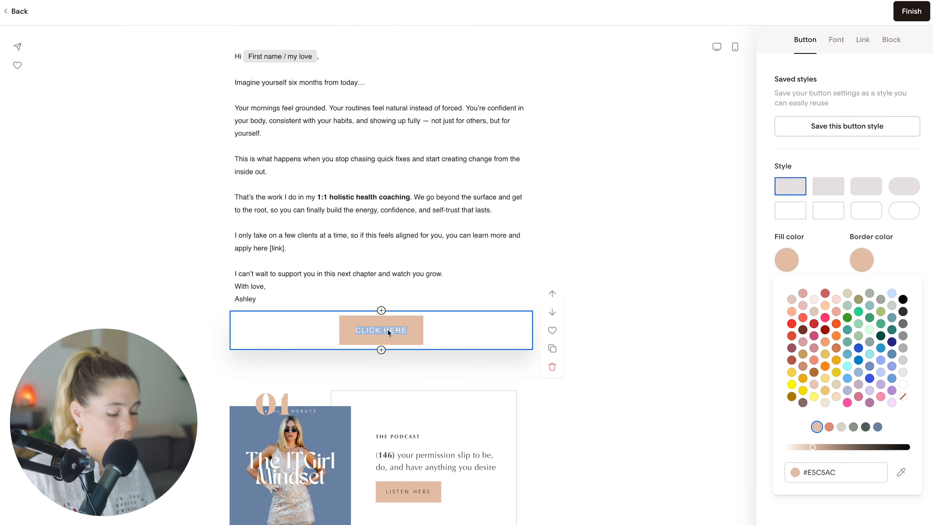
type("start yo")
type("ur journey now")
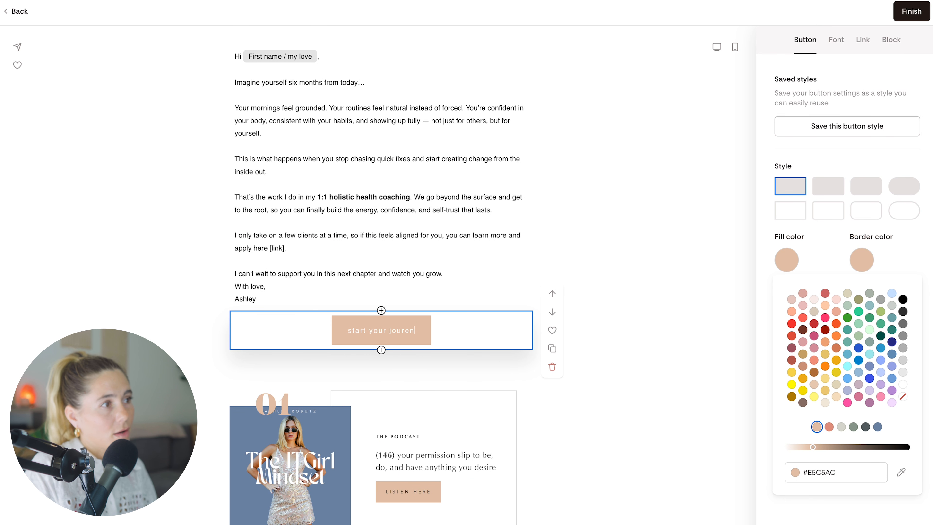
right_click(390, 332)
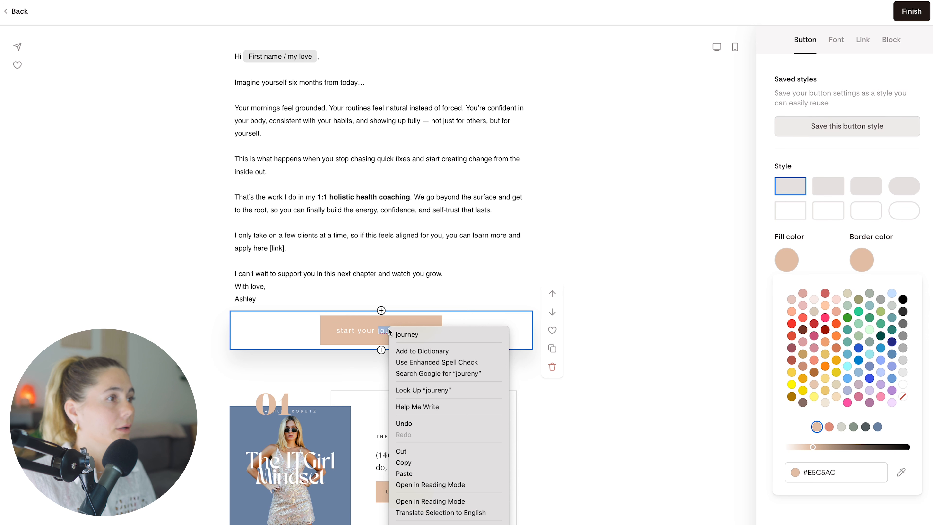
left_click(408, 334)
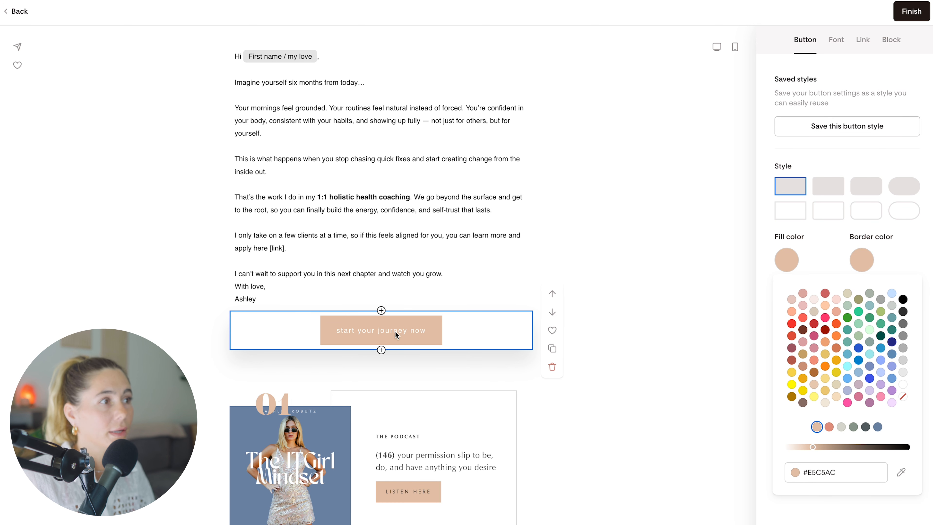
Step: Open the link settings of the fourth email's "start your journey now" button
left_click(870, 37)
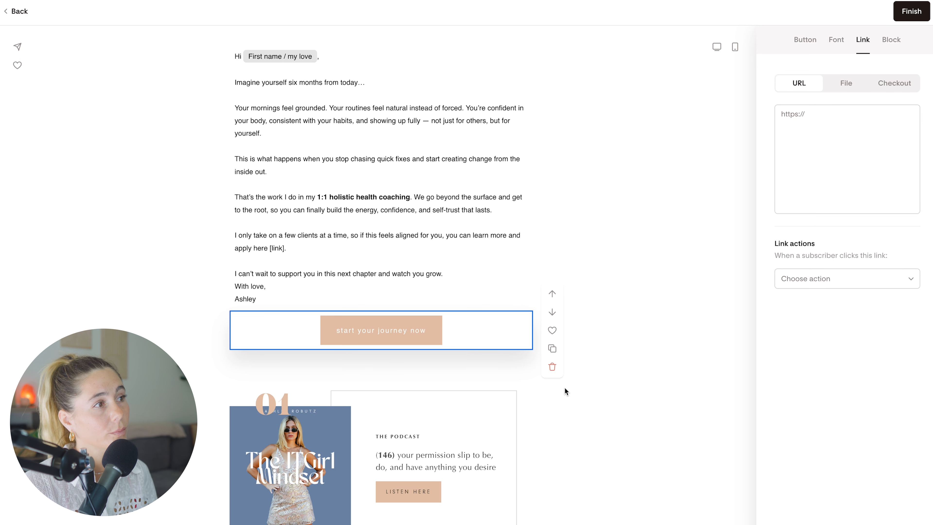
scroll(427, 244, "up", 3)
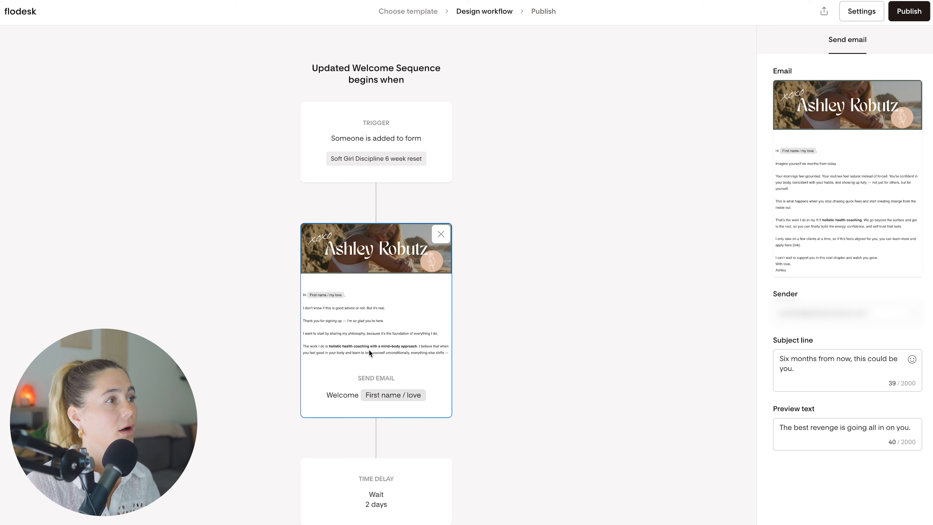
Step: Review the welcome sequence from the form trigger and first email through the time delays to the fourth email
left_click(379, 346)
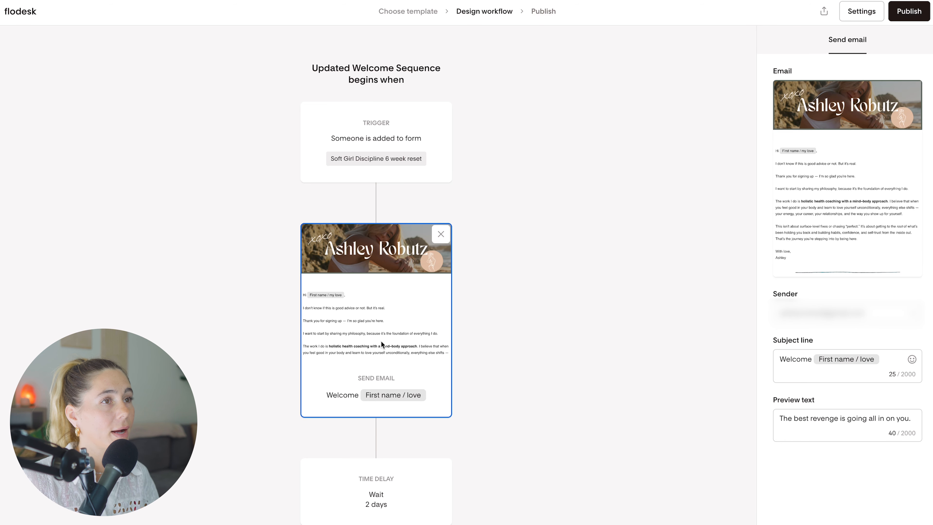
scroll(381, 341, "down", 5)
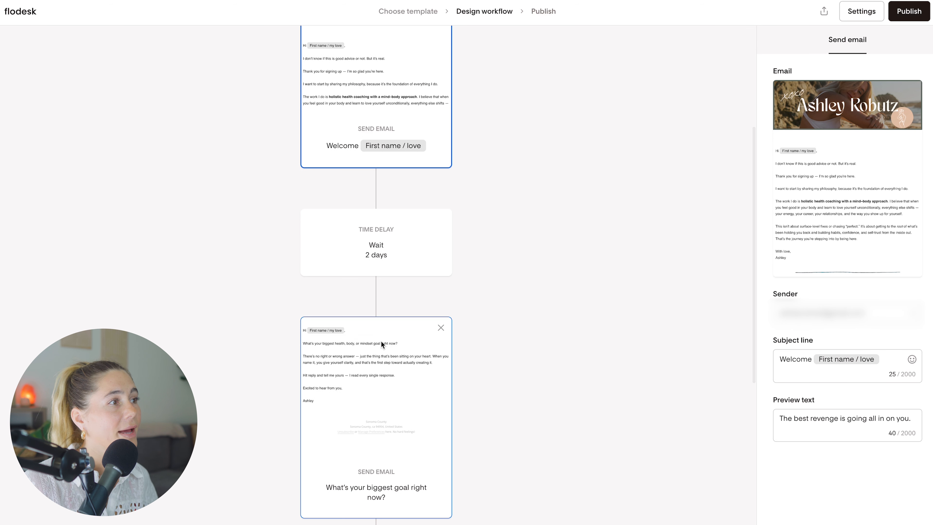
scroll(381, 341, "up", 3)
scroll(406, 262, "down", 5)
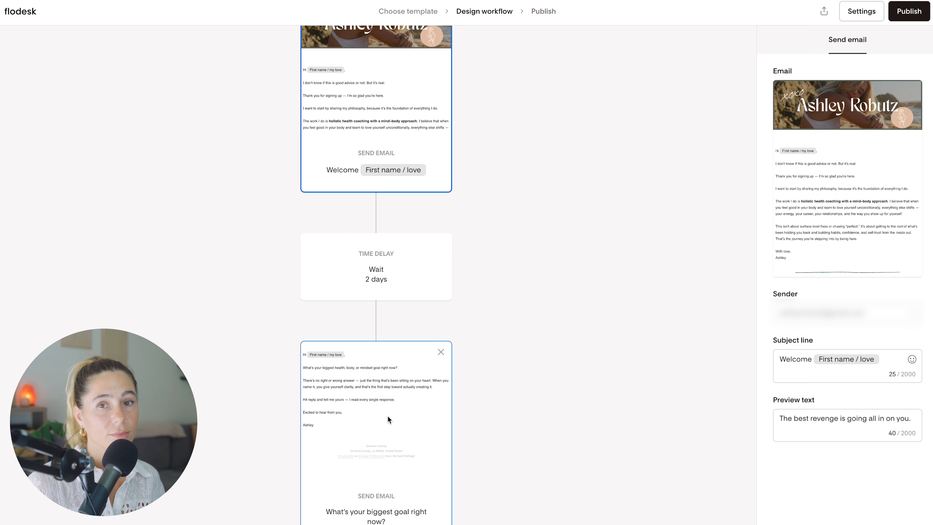
scroll(391, 414, "down", 8)
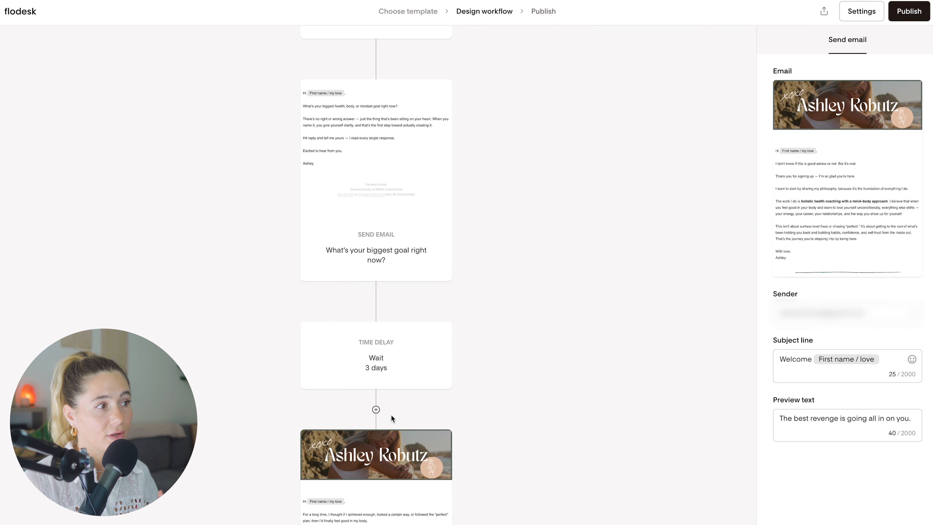
scroll(391, 414, "down", 6)
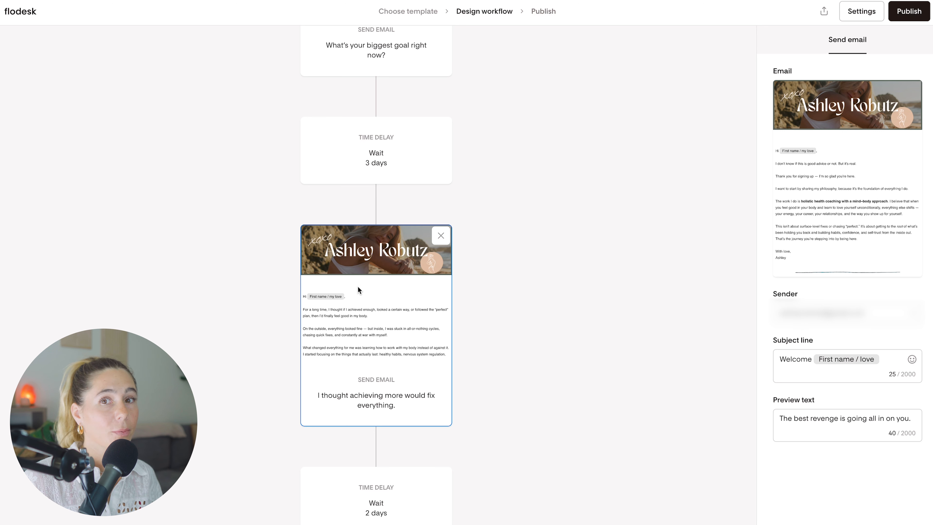
scroll(350, 301, "down", 8)
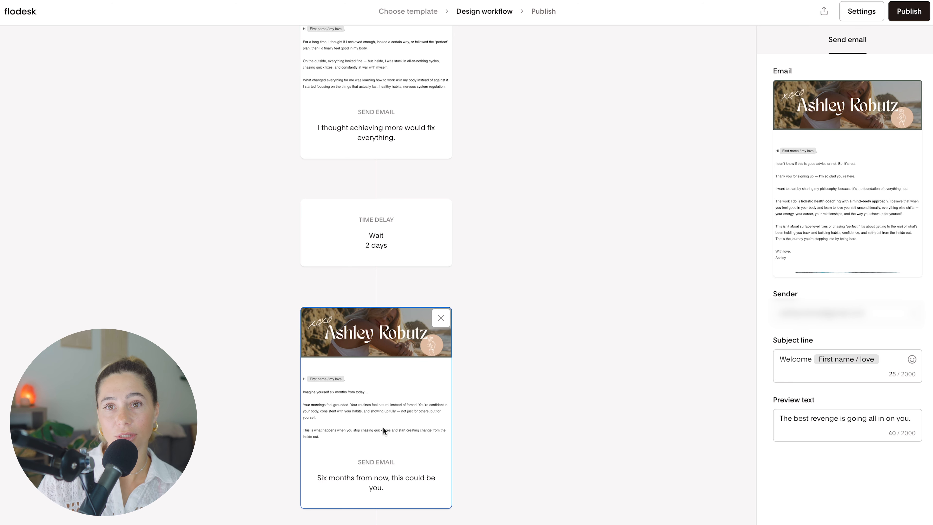
scroll(383, 427, "up", 10)
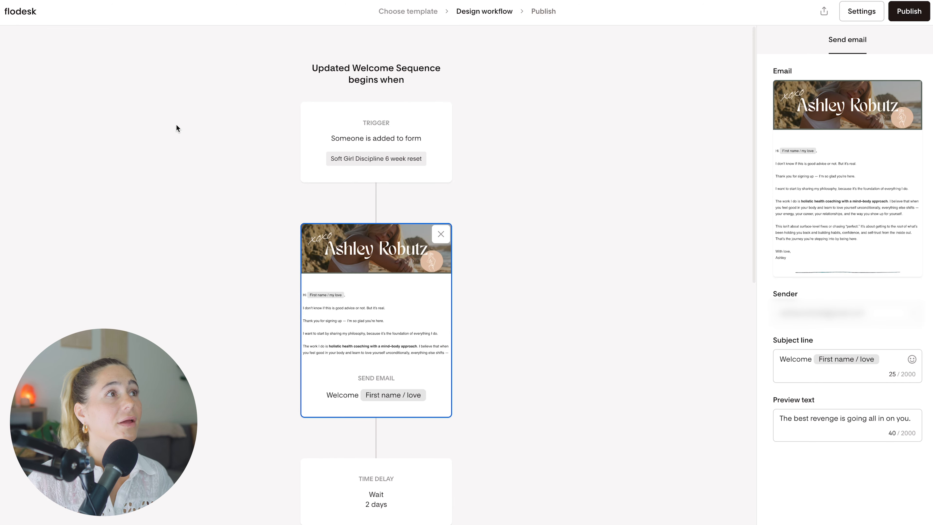
Step: Return to the workflows overview and reopen the "Updated Welcome Sequence" draft
left_click(26, 14)
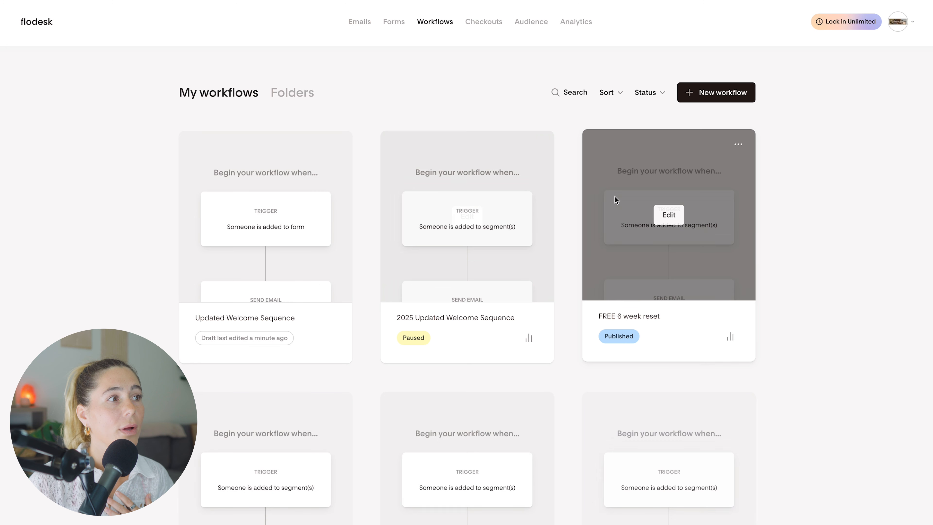
left_click(256, 216)
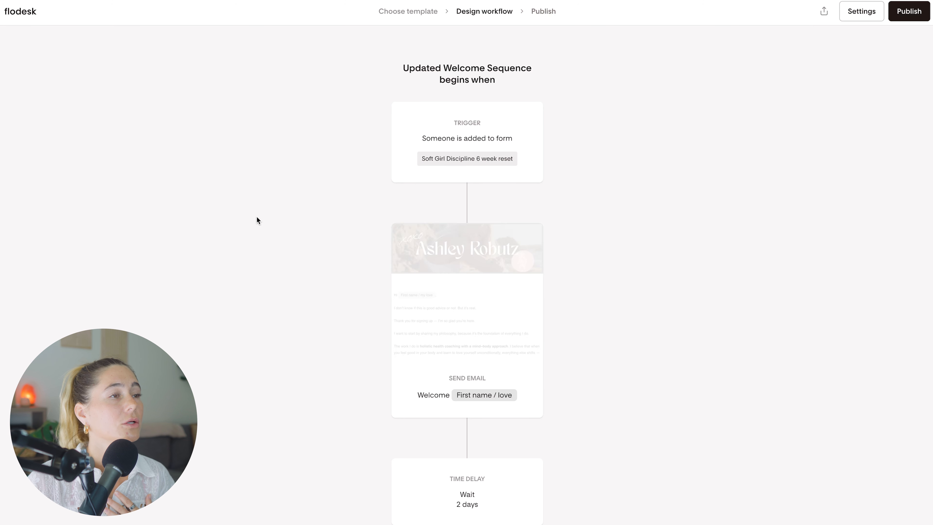